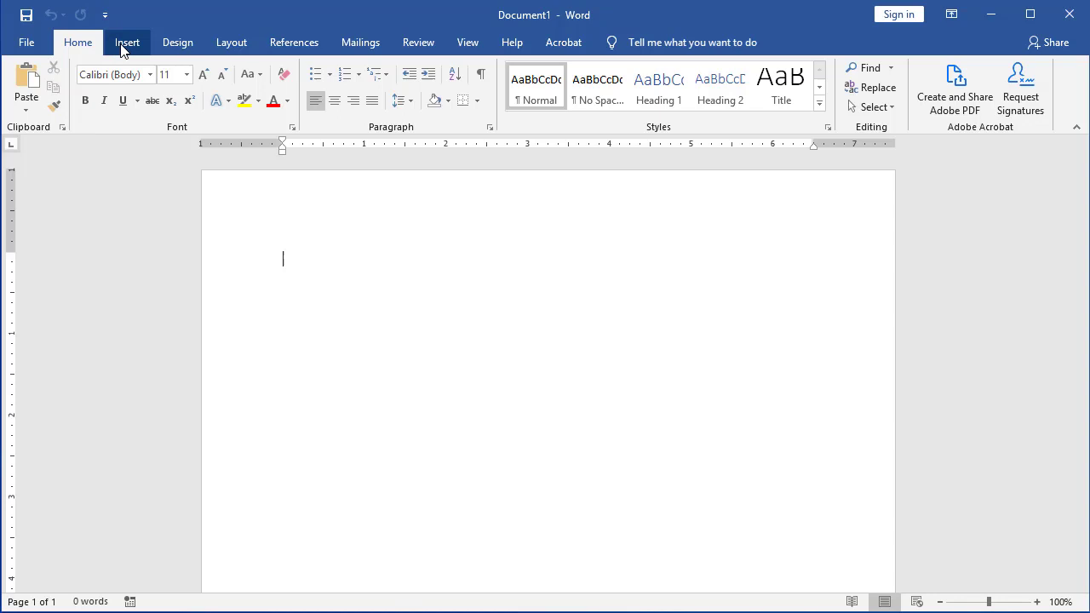
# Open the Insert tab's Shapes gallery to reach the Flowchart: Terminator shape.
pyautogui.click(123, 50)
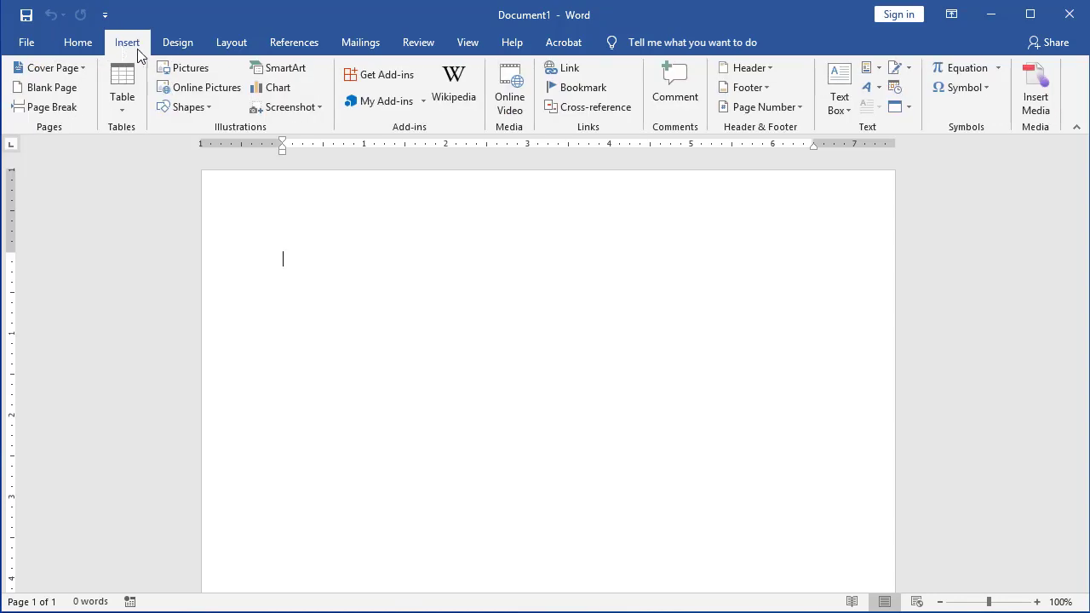
pyautogui.click(205, 108)
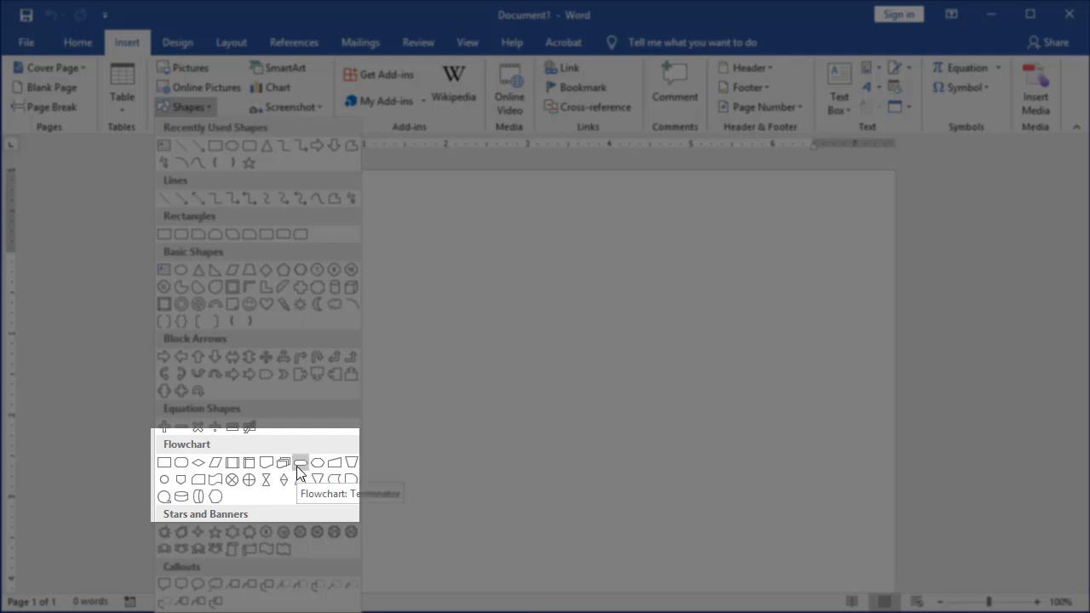
# Draw a terminator near the top centre, style it white with a thin outline, label it 'start' and make it taller.
pyautogui.click(299, 465)
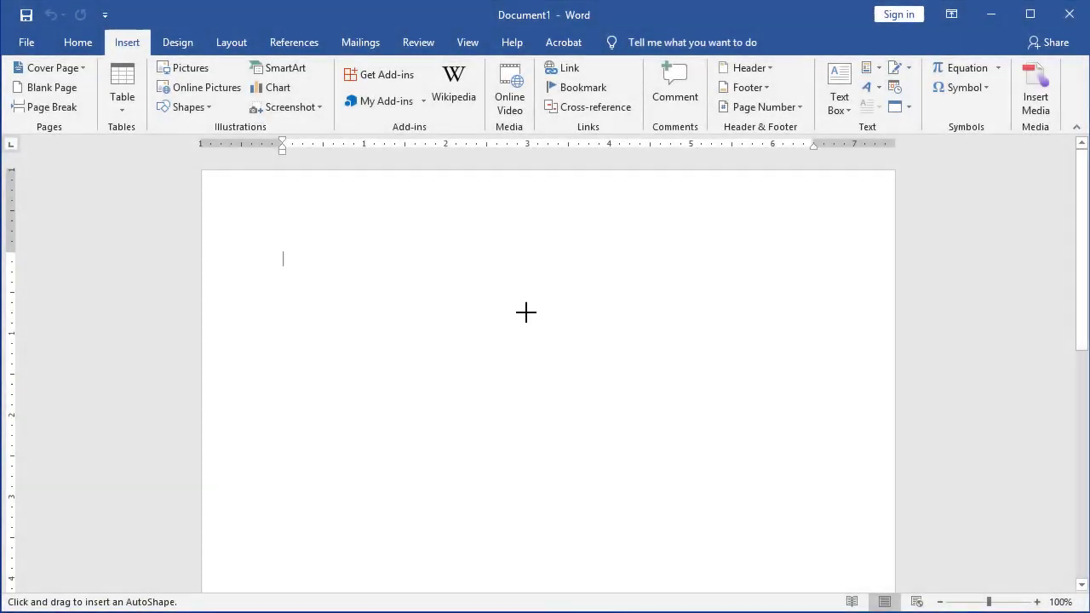
pyautogui.moveTo(438, 256); pyautogui.dragTo(521, 282)
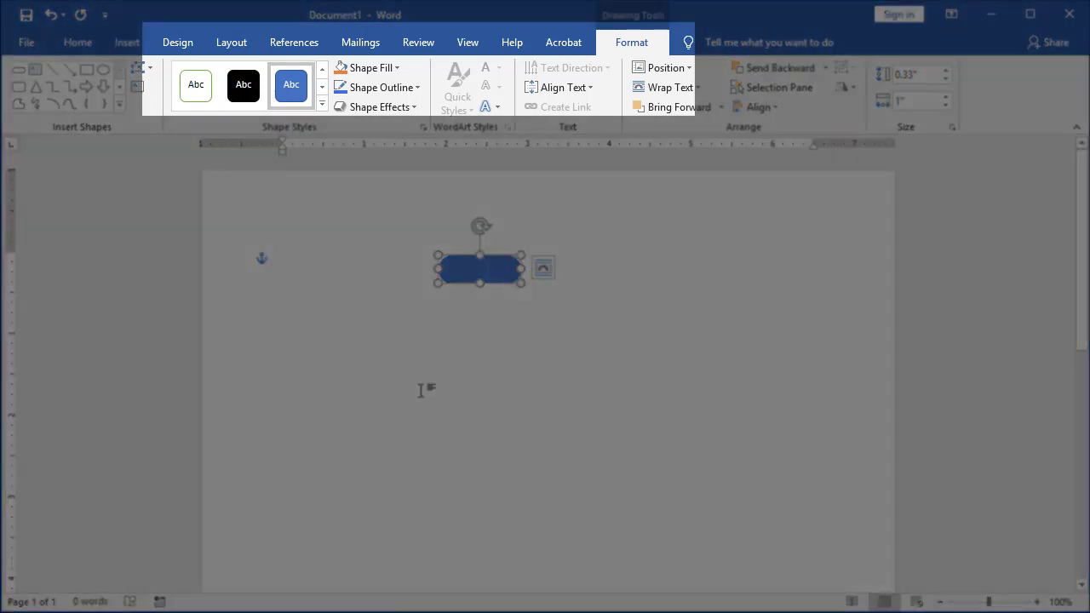
pyautogui.click(198, 88)
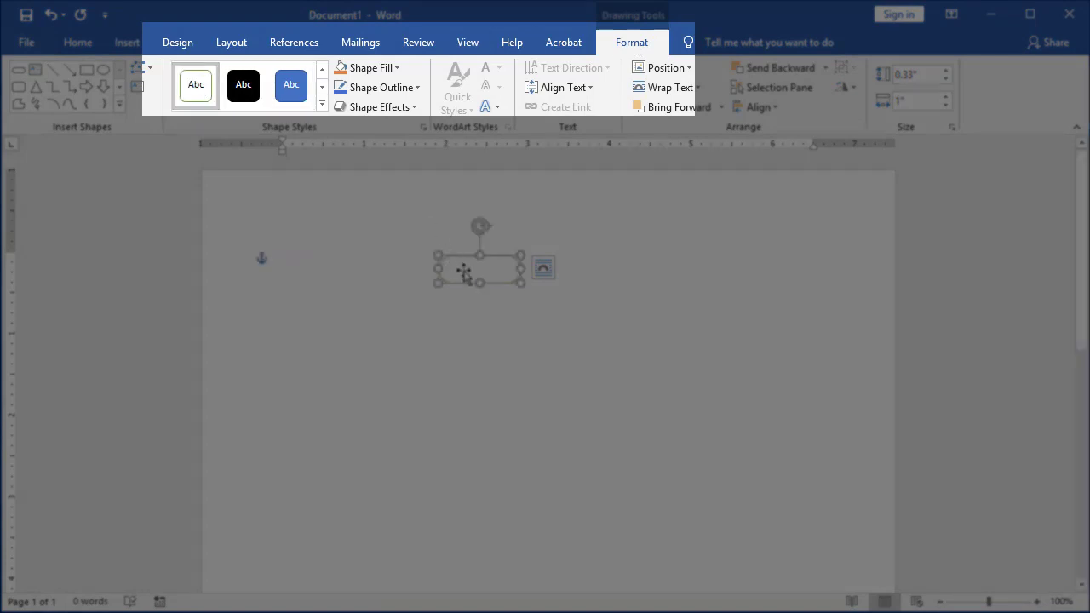
pyautogui.write('sta')
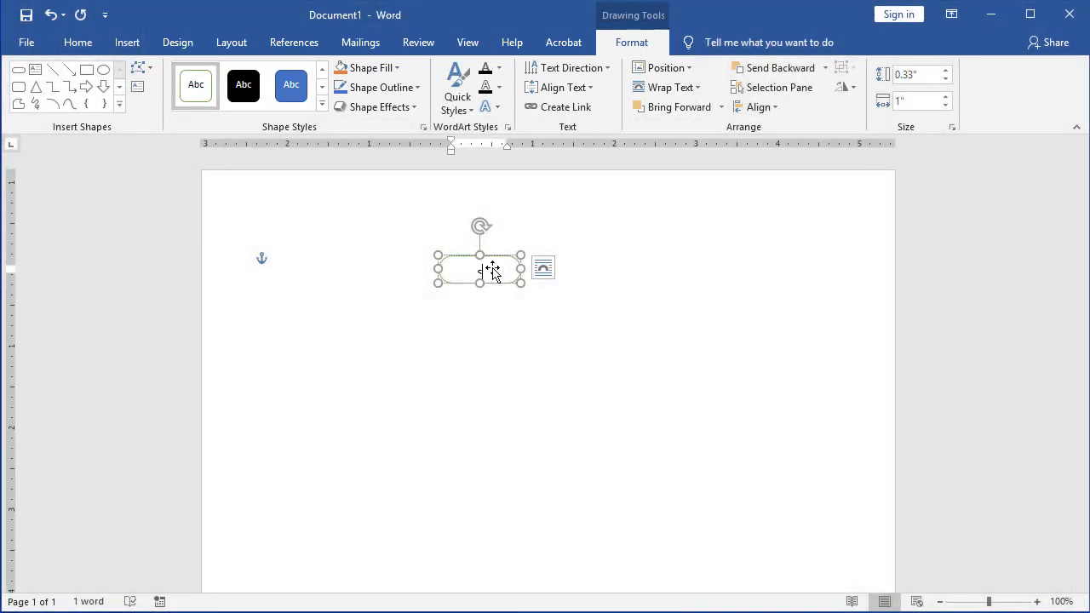
pyautogui.write('rt')
pyautogui.moveTo(477, 282); pyautogui.dragTo(477, 291)
pyautogui.click(540, 316)
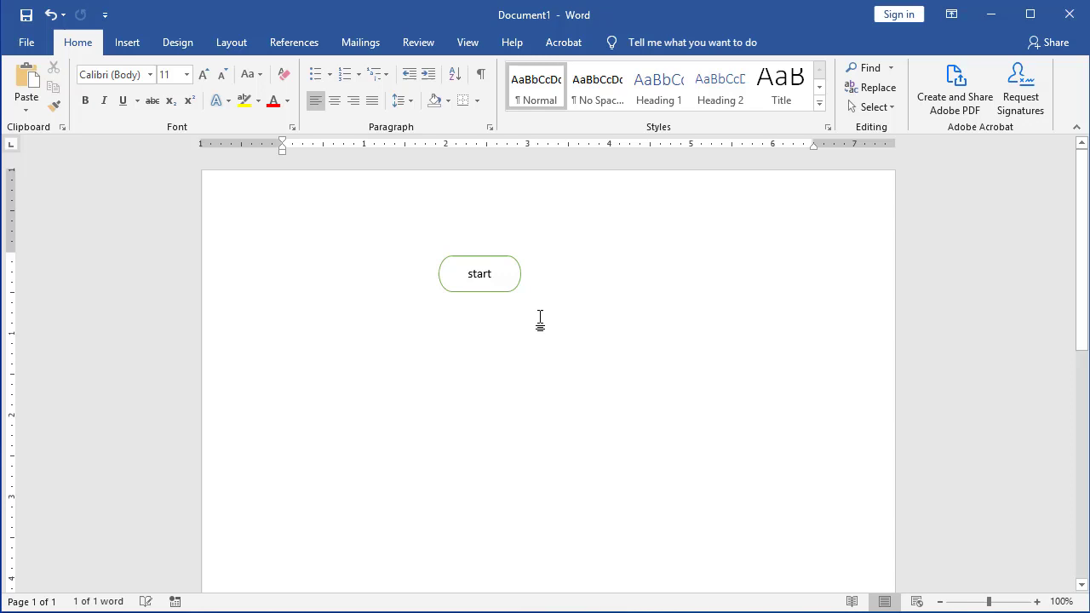
pyautogui.click(130, 43)
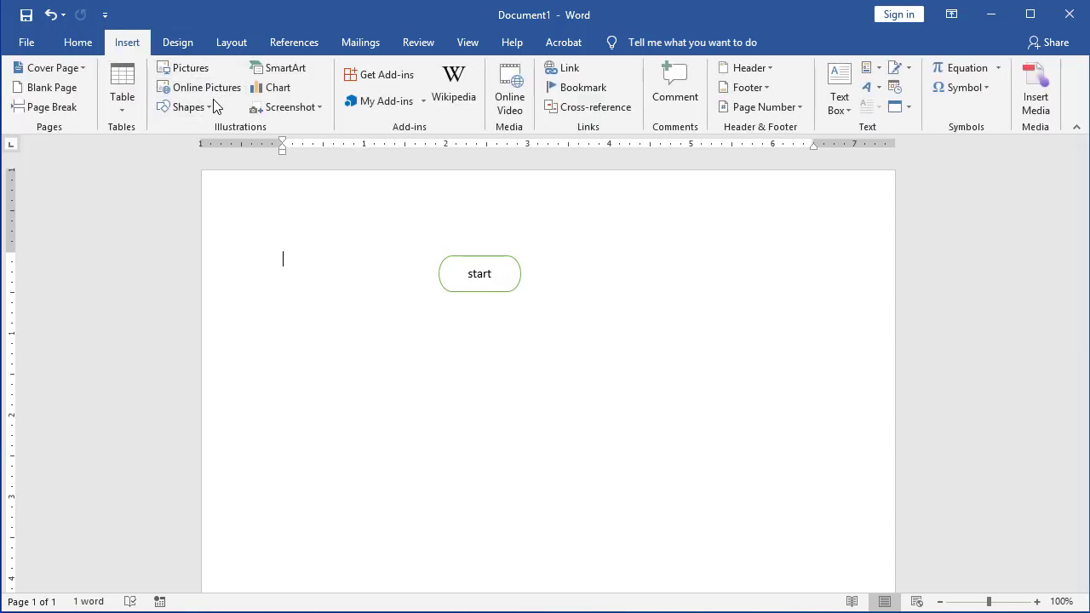
# Add a data parallelogram labelled 'In: height', widen it and move it just beneath start.
pyautogui.click(186, 106)
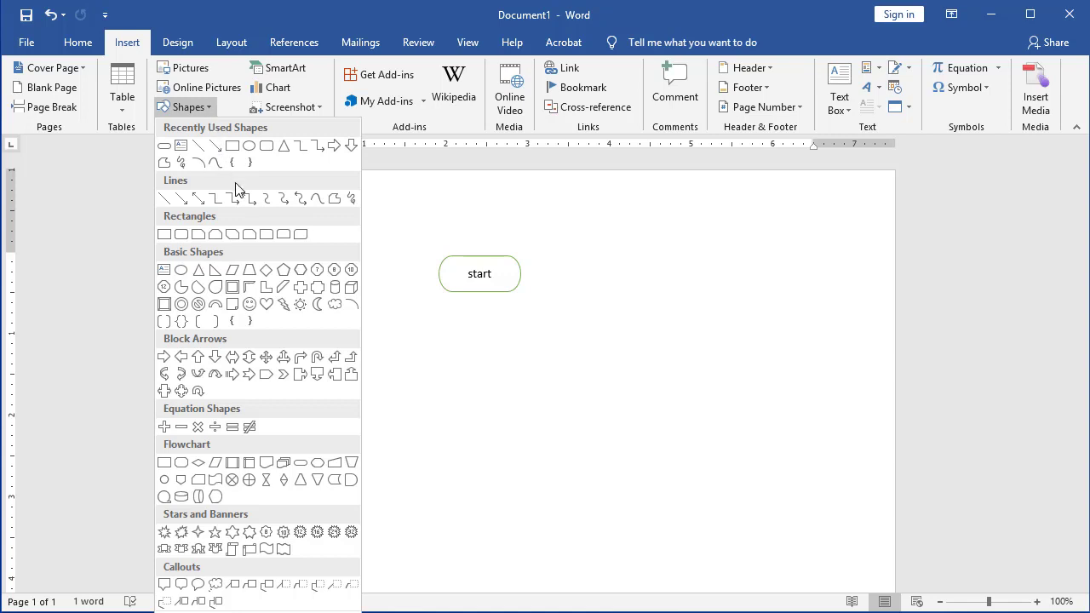
pyautogui.click(214, 462)
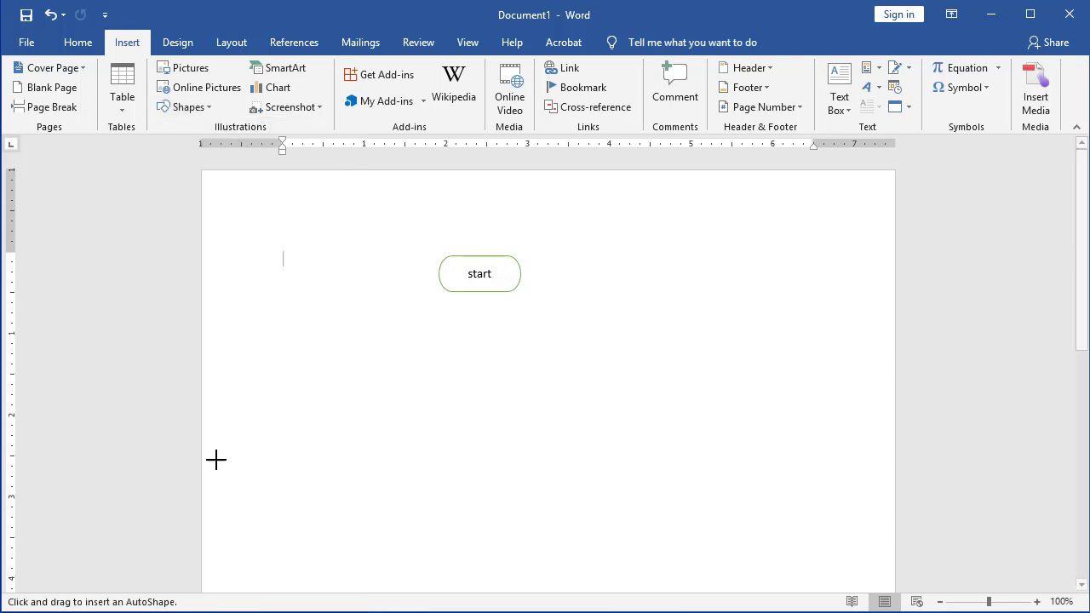
pyautogui.click(447, 345)
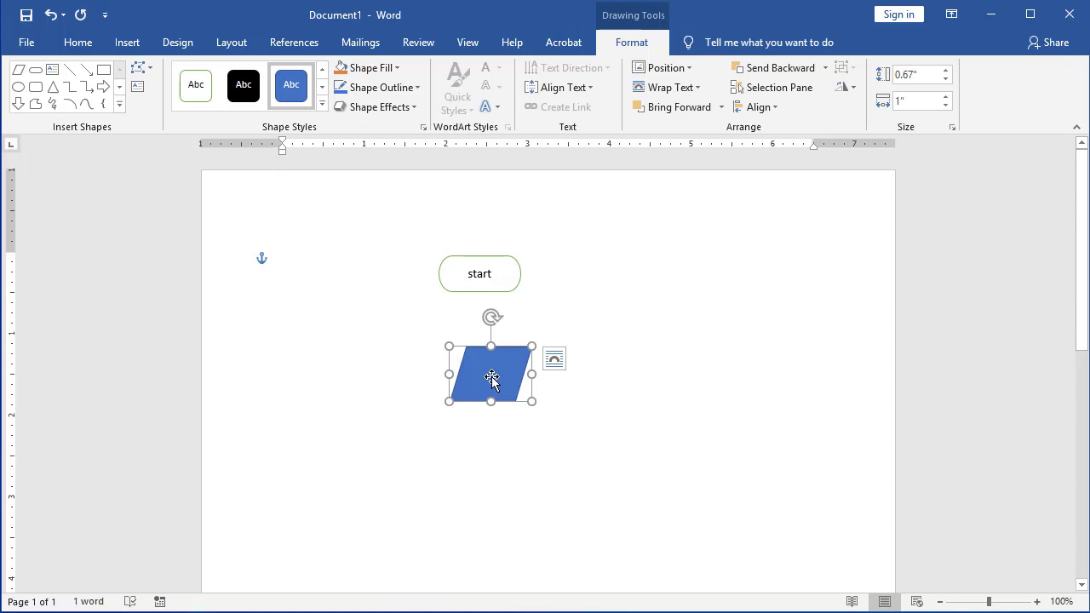
pyautogui.write('inp')
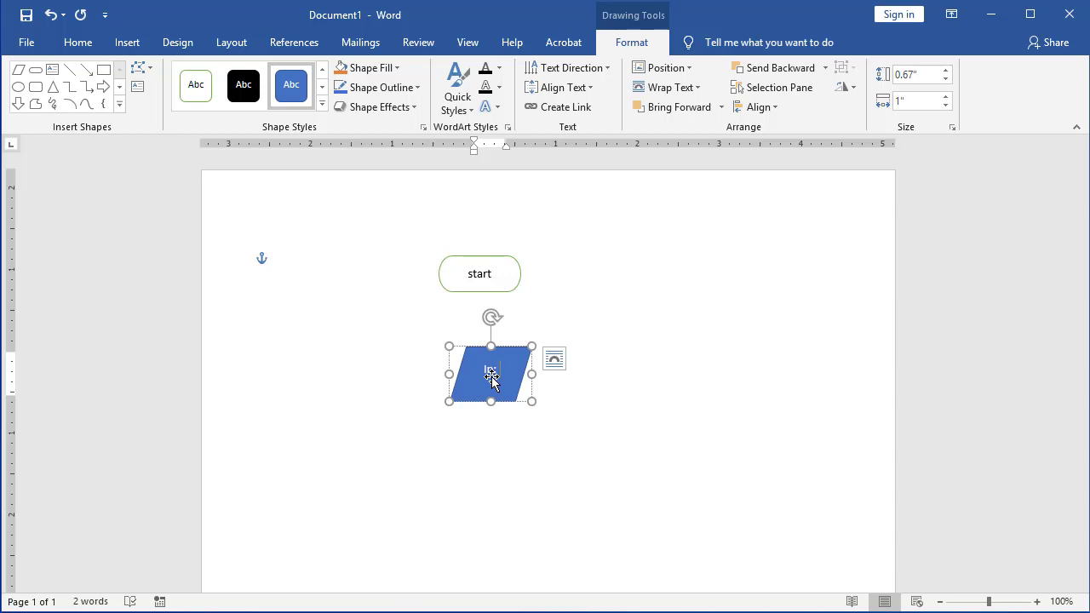
pyautogui.write(': height')
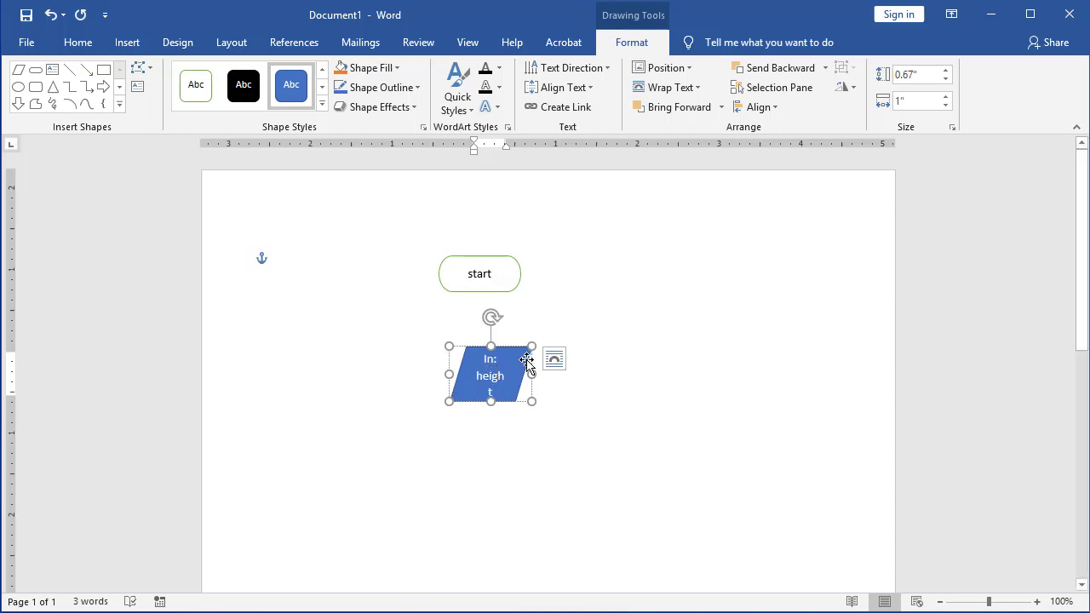
pyautogui.click(552, 378)
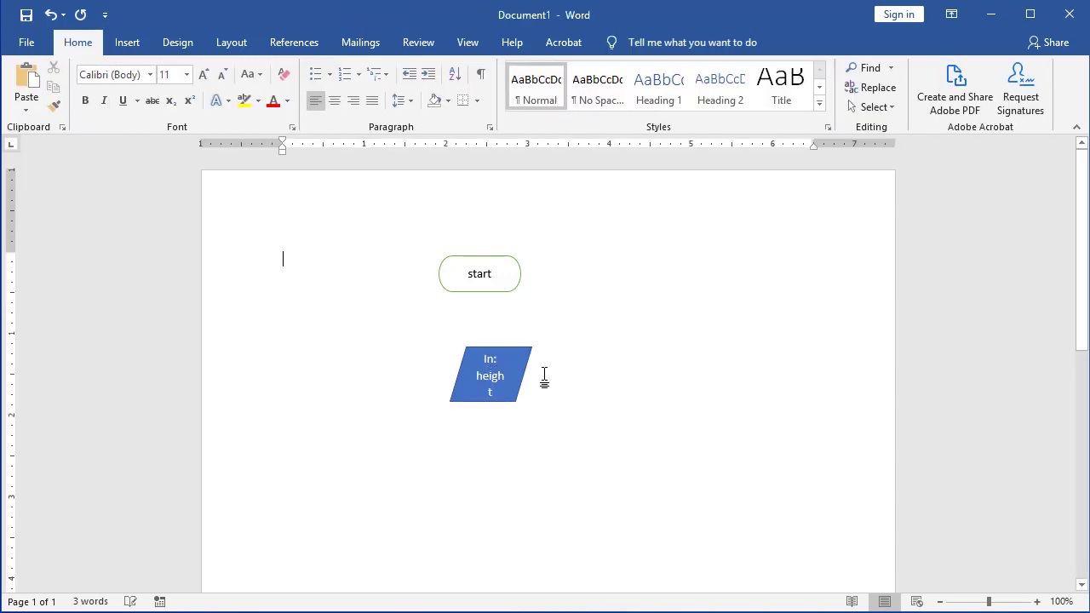
pyautogui.click(484, 375)
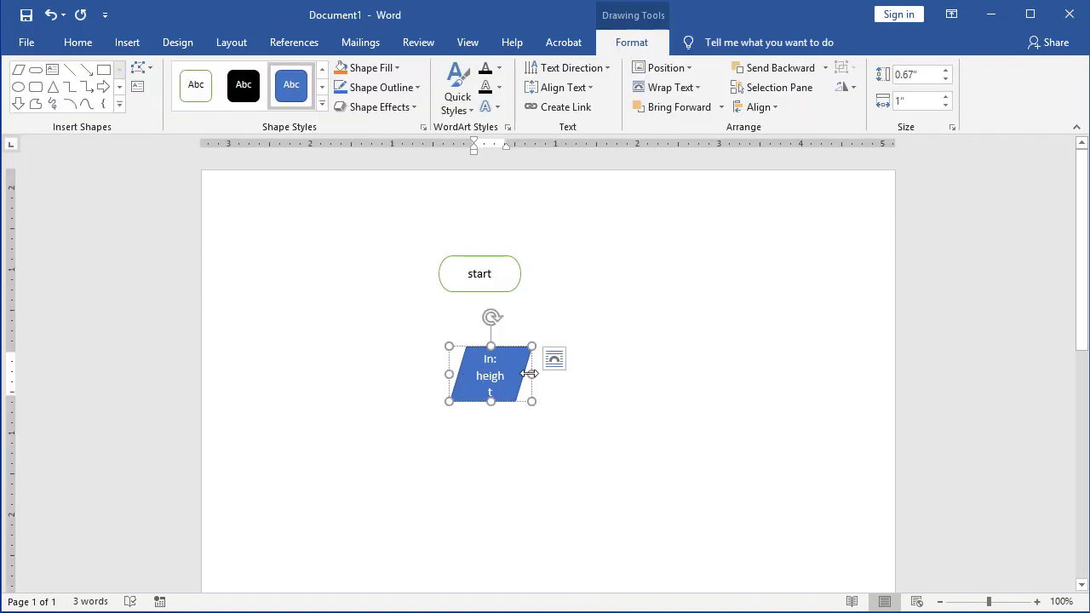
pyautogui.moveTo(532, 374); pyautogui.dragTo(558, 374)
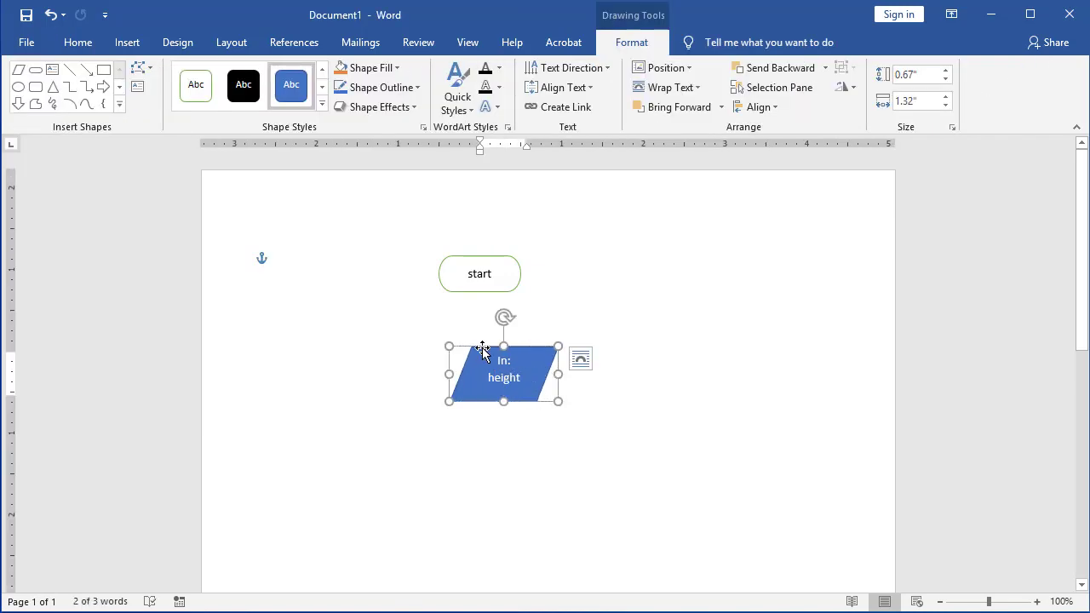
pyautogui.moveTo(482, 351); pyautogui.dragTo(459, 327)
# Add a second widened data parallelogram labelled 'In: length' below 'In: height'.
pyautogui.click(127, 42)
pyautogui.click(187, 108)
pyautogui.click(162, 156)
pyautogui.click(446, 413)
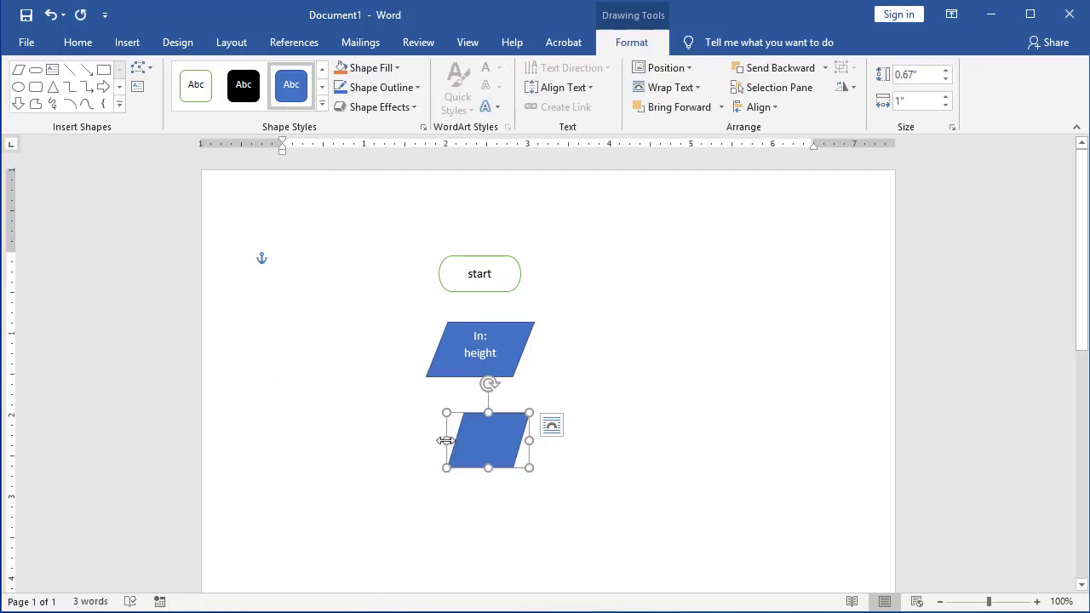
pyautogui.moveTo(445, 440); pyautogui.dragTo(419, 440)
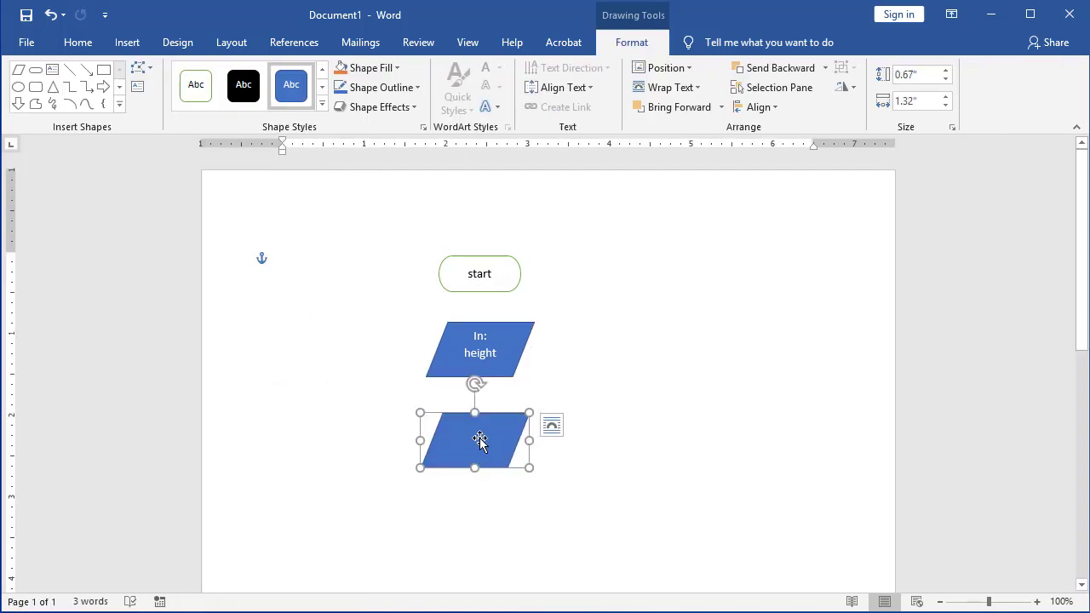
pyautogui.write('In:')
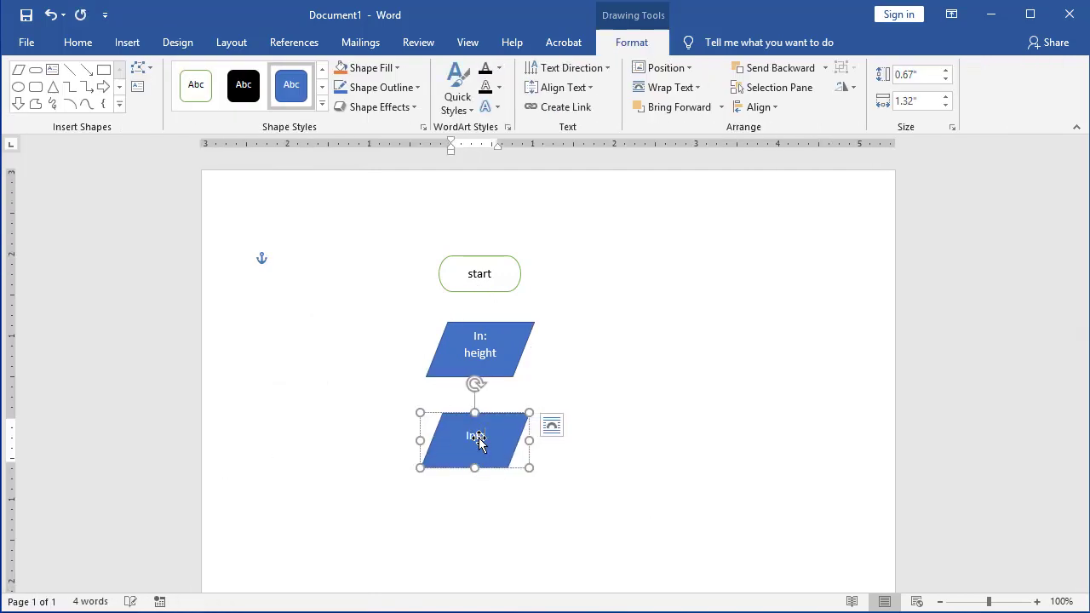
pyautogui.write(' length')
pyautogui.click(537, 486)
pyautogui.click(127, 42)
pyautogui.click(184, 106)
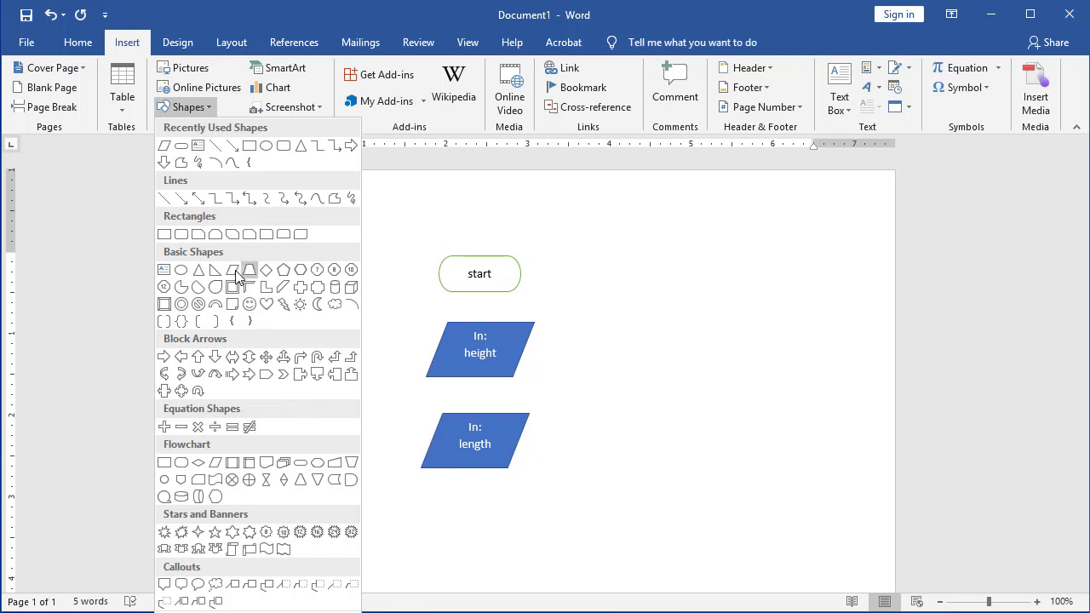
# Draw a line from start down to 'In: height' and copy it between 'In: height' and 'In: length'.
pyautogui.click(180, 197)
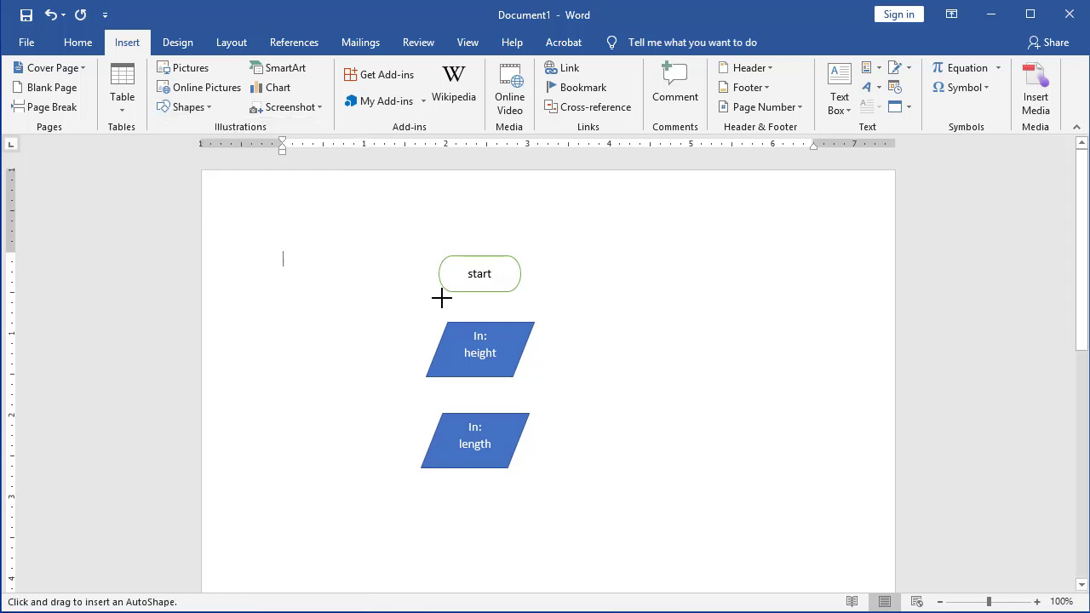
pyautogui.moveTo(476, 293); pyautogui.dragTo(476, 323)
pyautogui.hotkey('ctrl', 'c')
pyautogui.hotkey('ctrl', 'v')
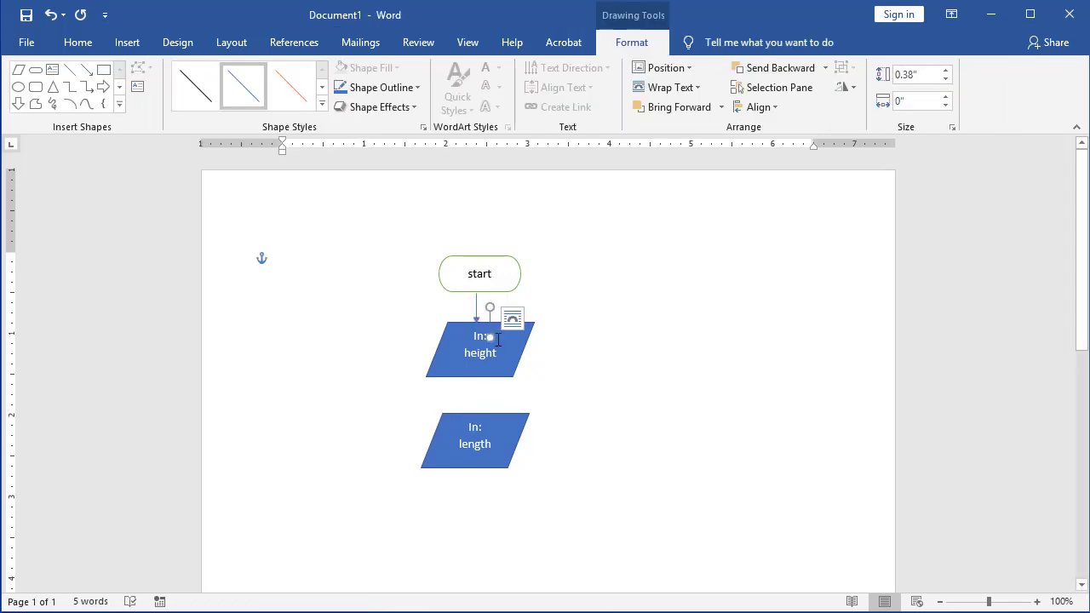
pyautogui.moveTo(492, 322); pyautogui.dragTo(475, 389)
pyautogui.click(649, 432)
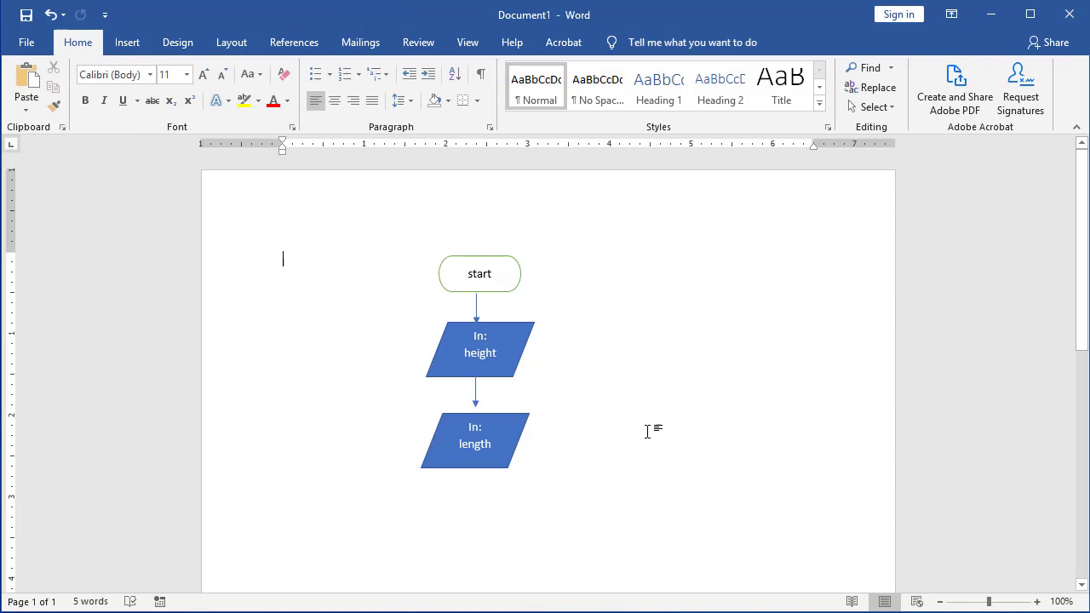
# Place a flowchart process box reading 'Area = length x height' below 'In: length'.
pyautogui.click(136, 44)
pyautogui.click(182, 106)
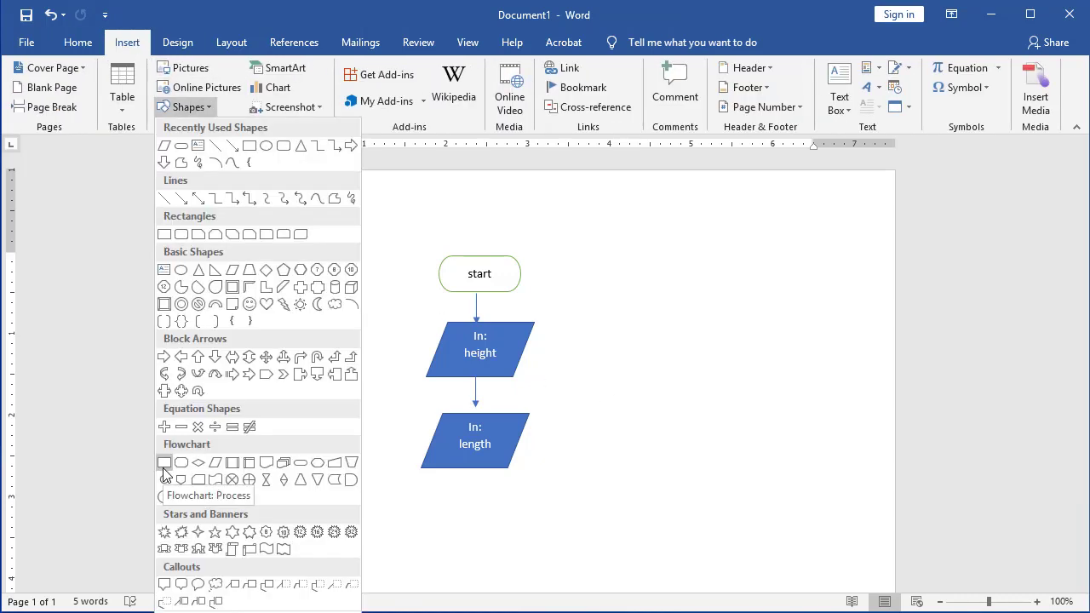
pyautogui.click(164, 467)
pyautogui.click(443, 508)
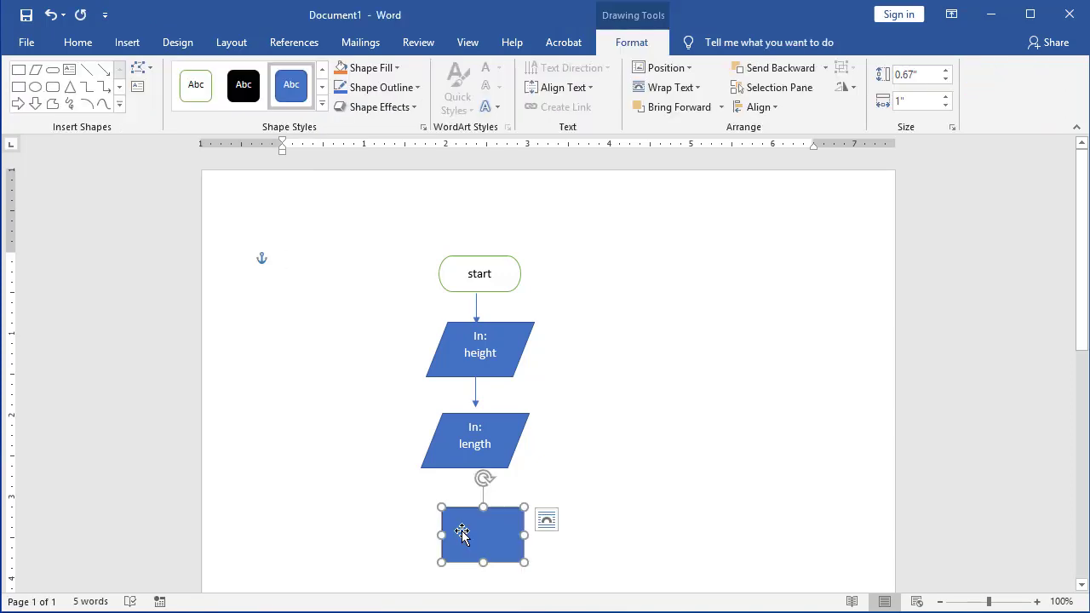
pyautogui.write('Area ')
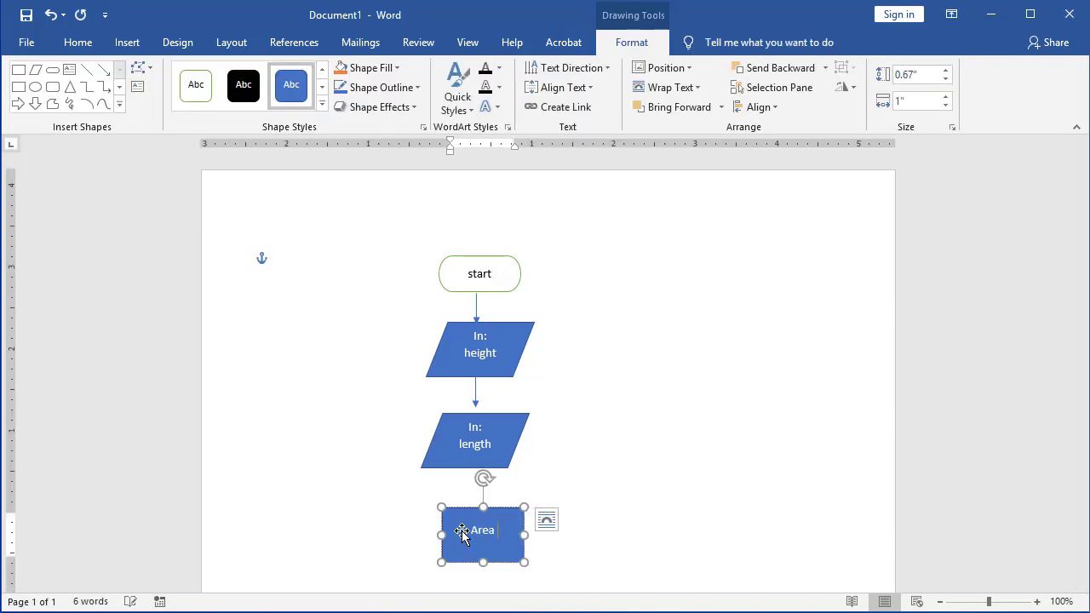
pyautogui.write('= length x height')
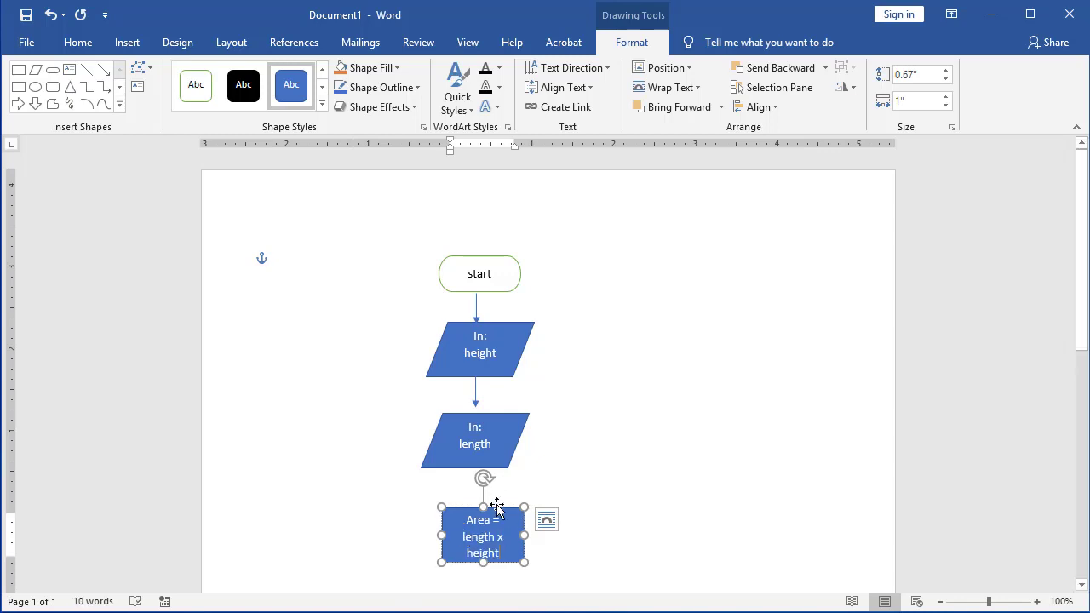
pyautogui.scroll(-1, 663, 511)
# Draw a data parallelogram reading 'Out:' and 'area' on two lines, aligned beneath the Area box.
pyautogui.scroll(-3, 662, 511)
pyautogui.click(127, 41)
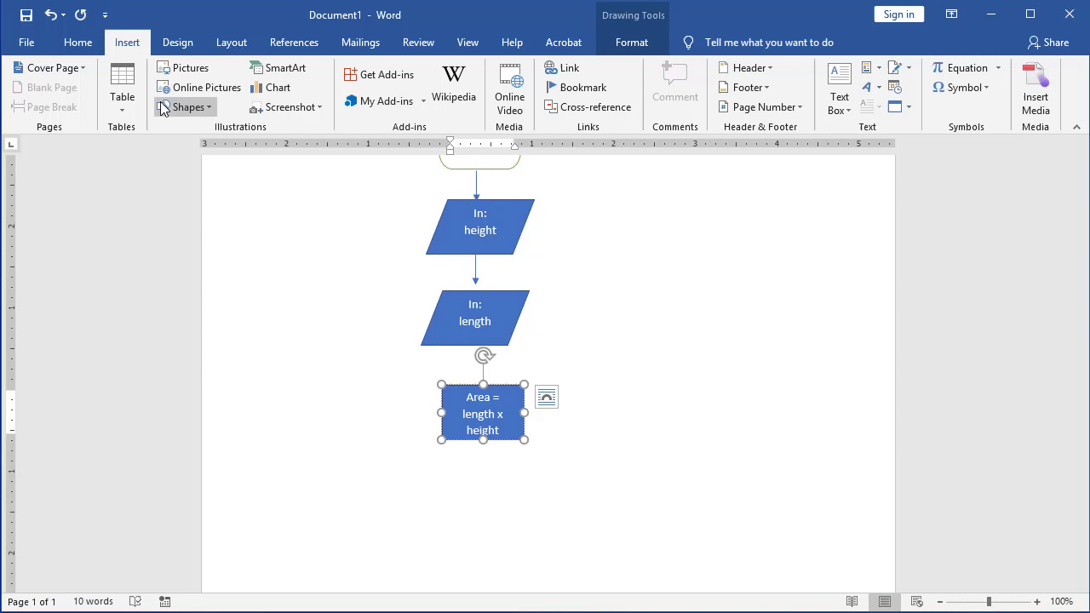
pyautogui.click(188, 106)
pyautogui.click(213, 470)
pyautogui.moveTo(464, 494); pyautogui.dragTo(547, 549)
pyautogui.write('Out:')
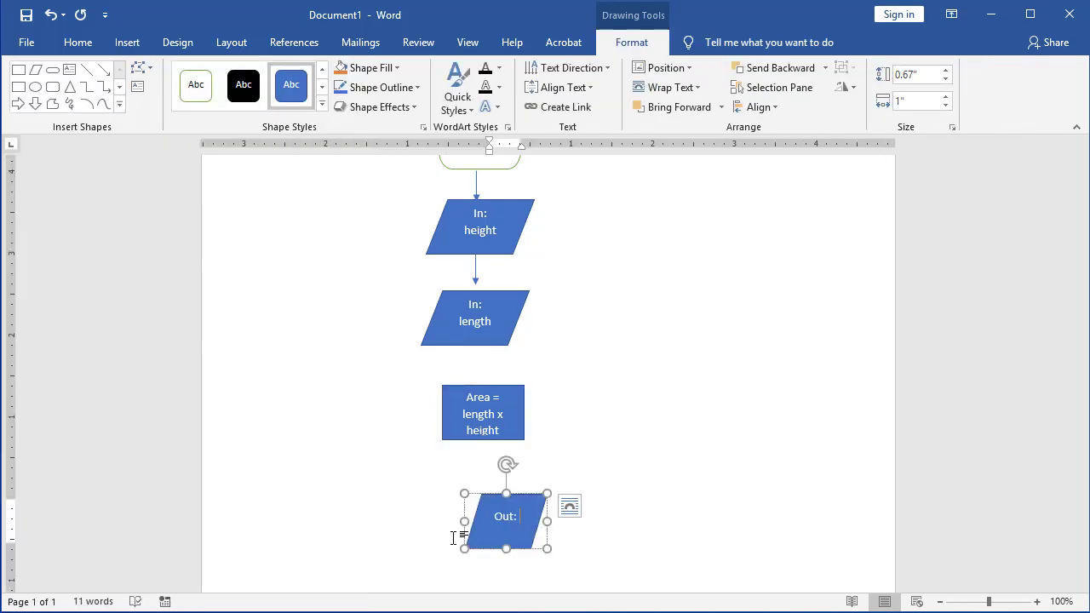
pyautogui.press('Return')
pyautogui.write('area')
pyautogui.click(618, 550)
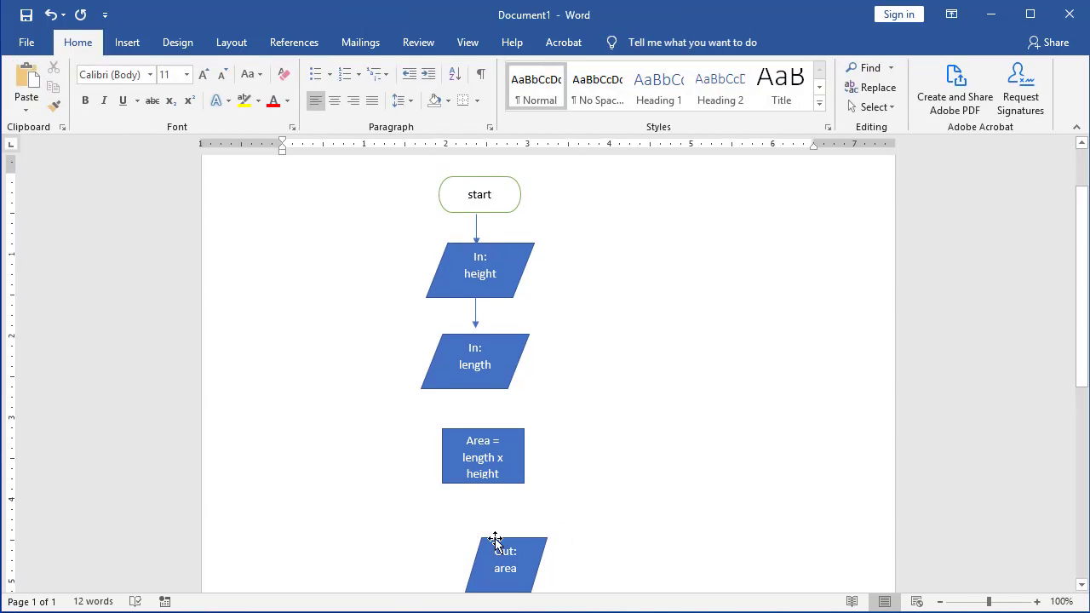
pyautogui.click(494, 540)
pyautogui.moveTo(495, 540); pyautogui.dragTo(466, 523)
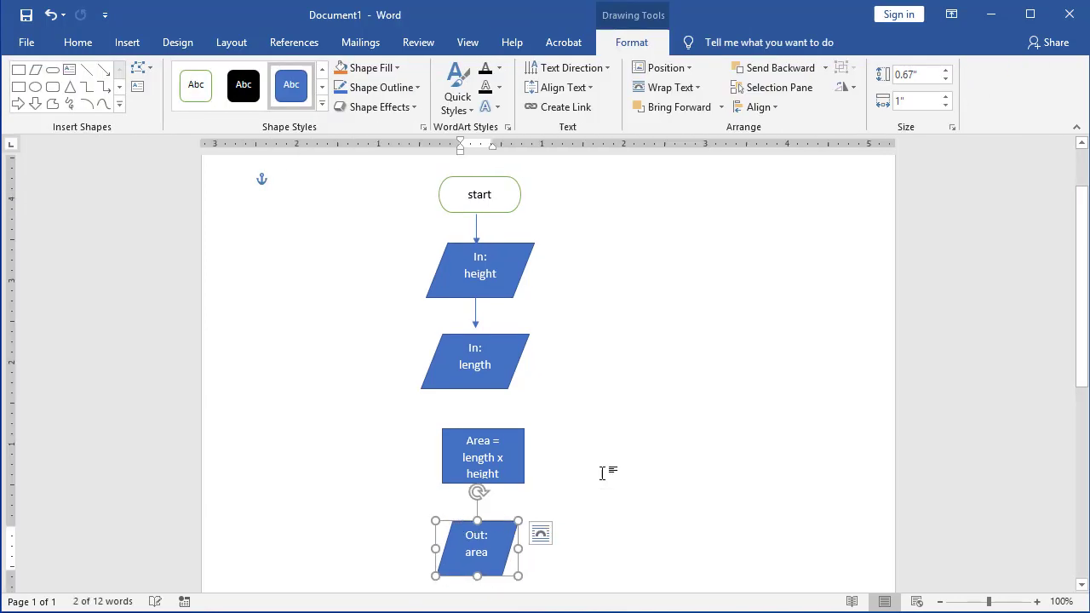
pyautogui.scroll(-2, 426, 315)
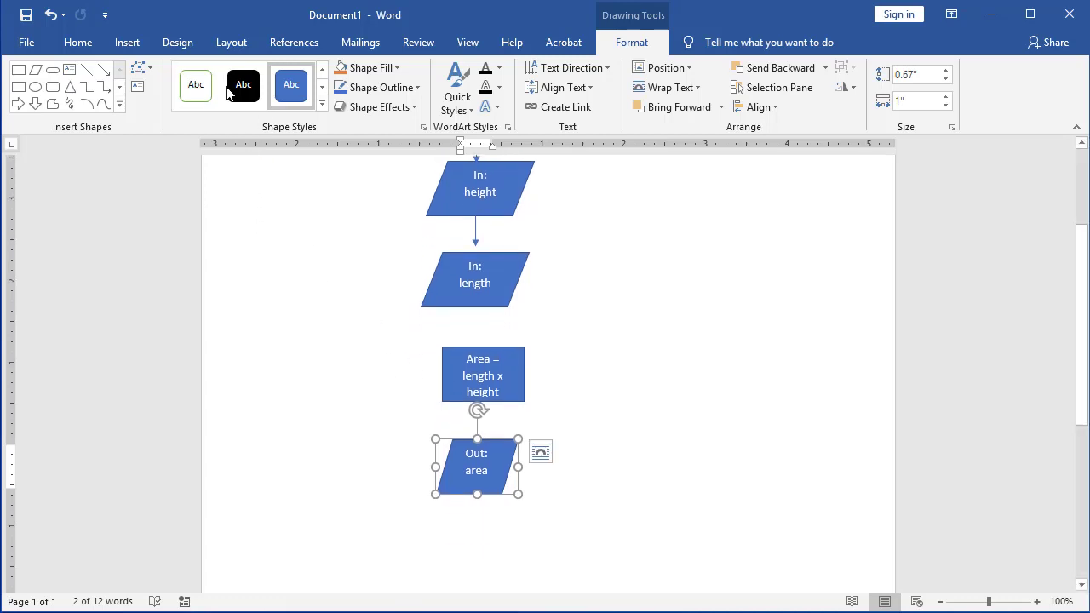
# Draw a terminator labelled 'Stop' below the 'Out: area' shape.
pyautogui.click(127, 42)
pyautogui.click(182, 106)
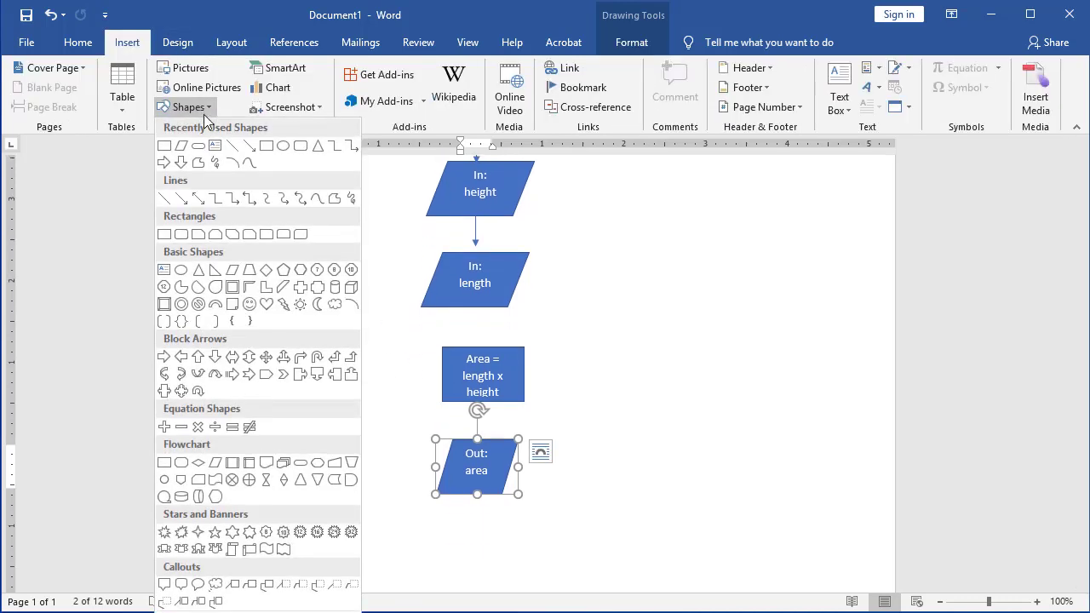
pyautogui.click(317, 464)
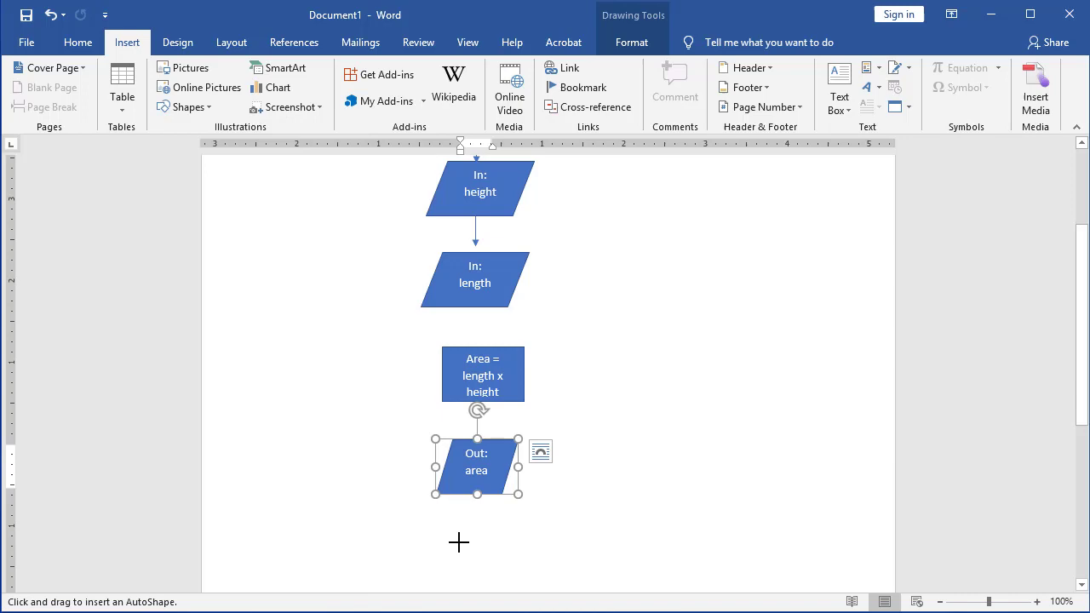
pyautogui.moveTo(457, 541); pyautogui.dragTo(539, 568)
pyautogui.write('Stop')
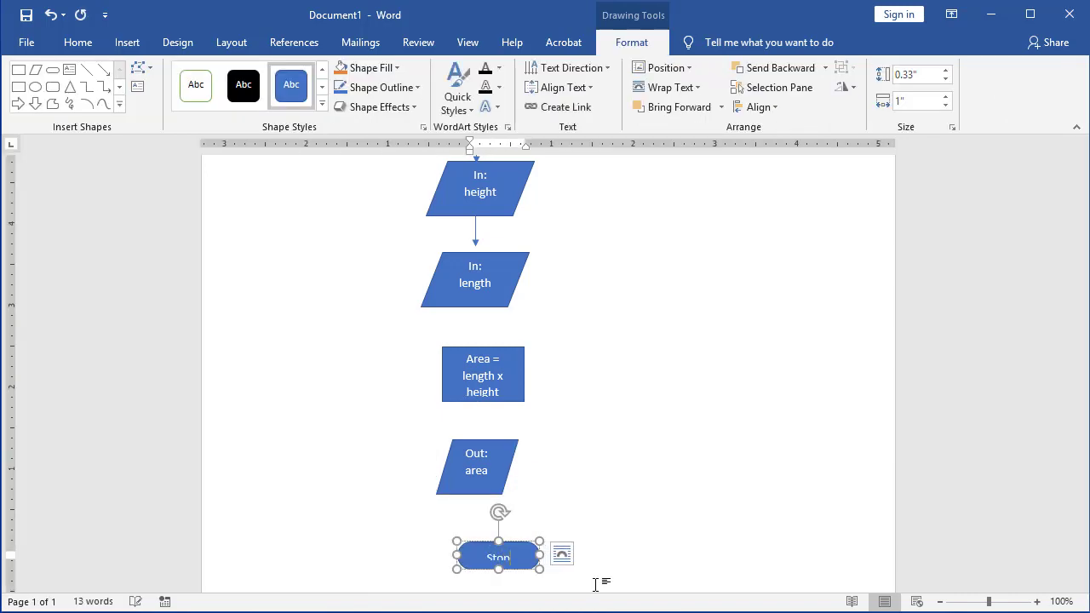
pyautogui.click(506, 531)
pyautogui.click(341, 298)
pyautogui.scroll(2, 340, 298)
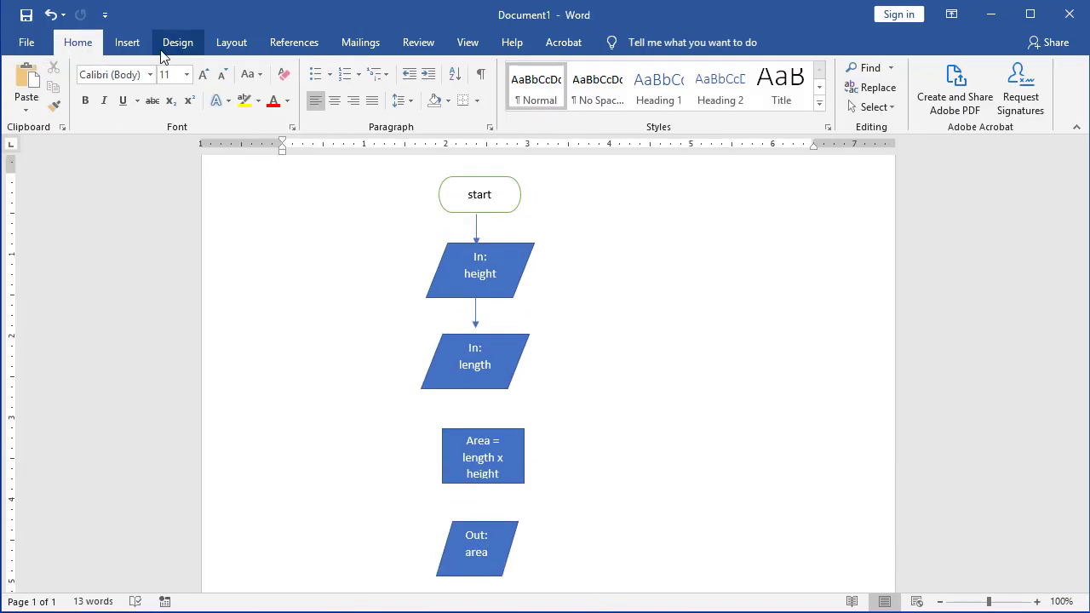
# Draw an arrow from 'In: length' to the Area box and paste a copy into the lower gaps.
pyautogui.click(127, 41)
pyautogui.click(182, 106)
pyautogui.click(180, 146)
pyautogui.moveTo(479, 483); pyautogui.dragTo(479, 521)
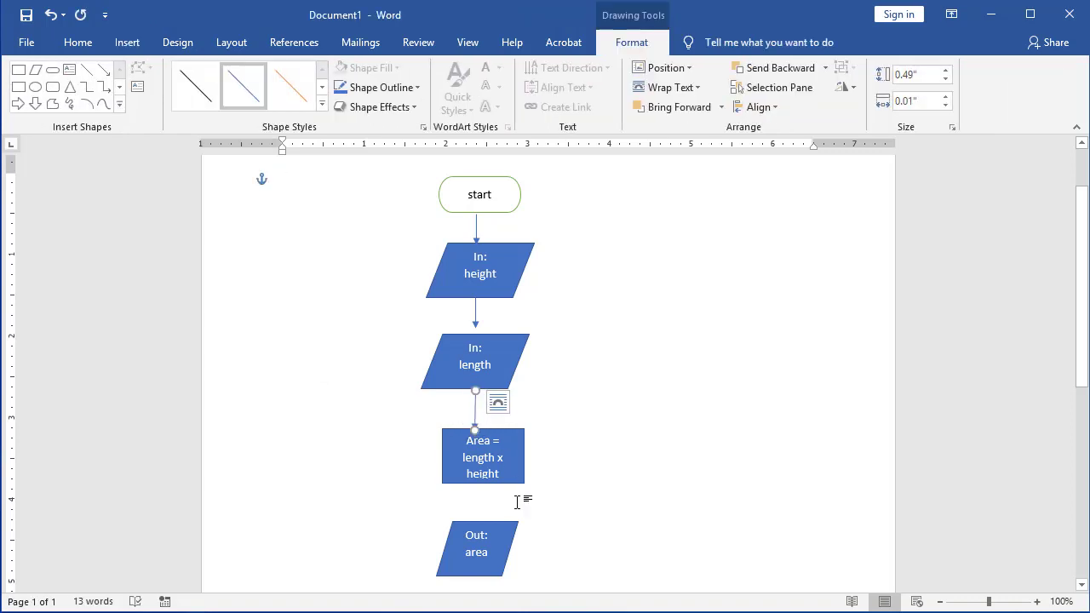
pyautogui.hotkey('ctrl', 'c')
pyautogui.hotkey('ctrl', 'v')
pyautogui.scroll(-2, 478, 501)
pyautogui.moveTo(480, 434); pyautogui.dragTo(480, 511)
pyautogui.scroll(2, 564, 460)
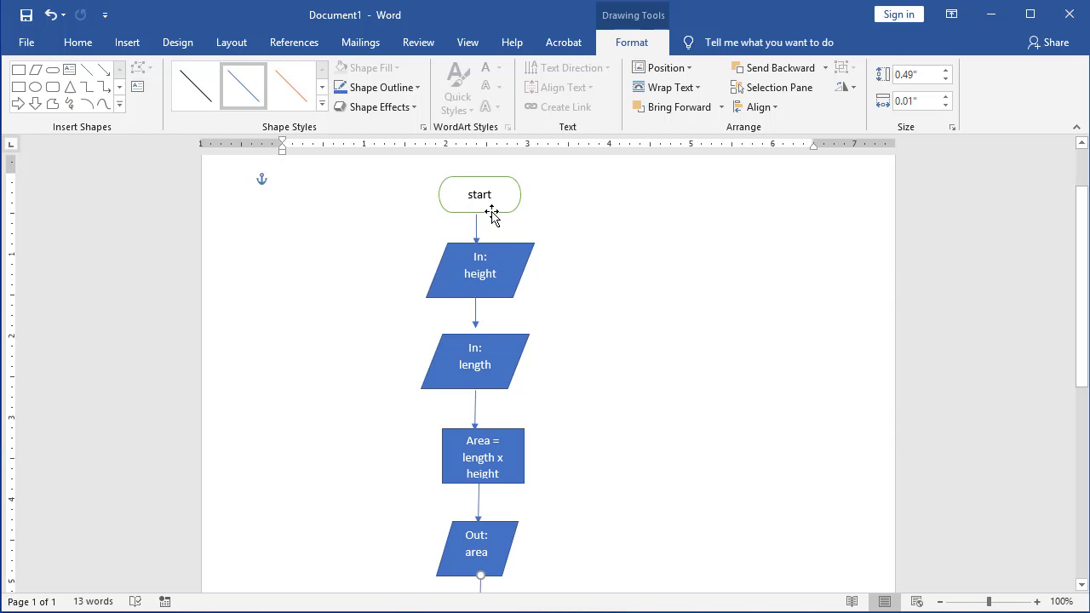
pyautogui.click(406, 205)
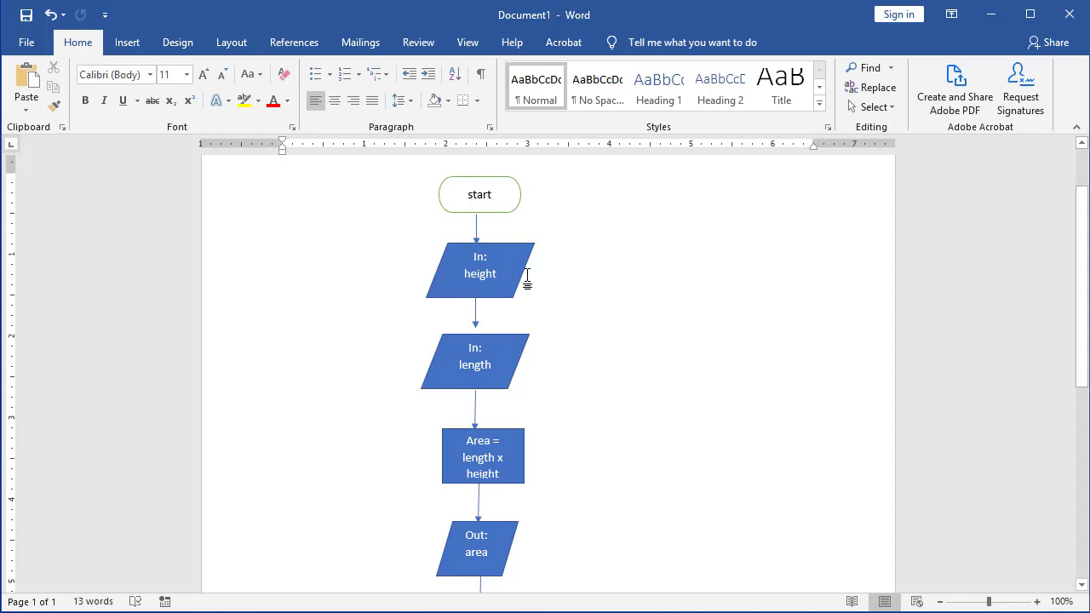
# Give the 'In: height' parallelogram the white-fill, black-outline shape style.
pyautogui.click(514, 247)
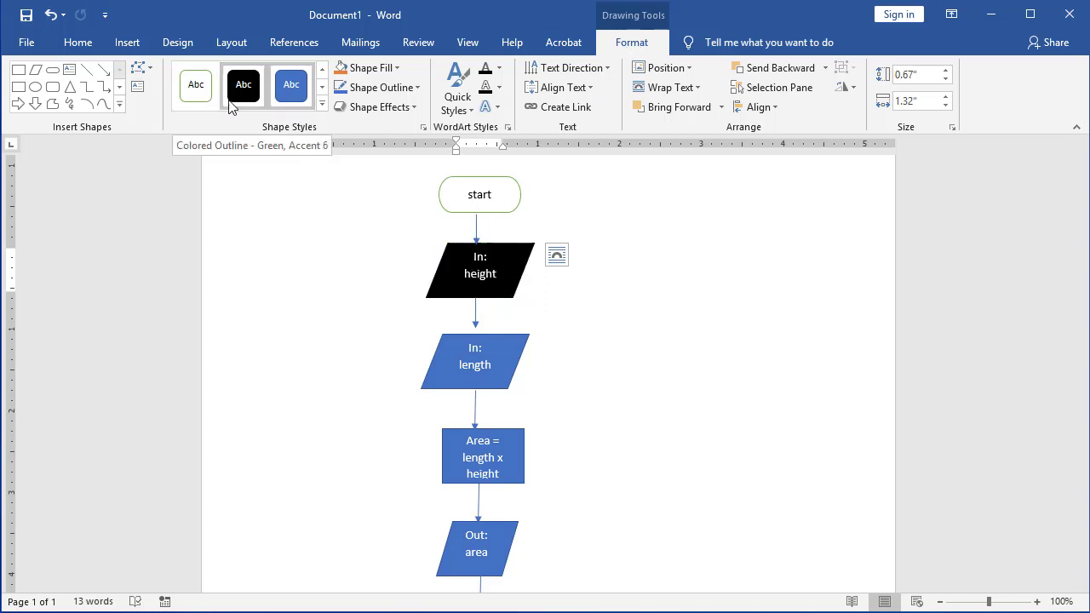
pyautogui.click(322, 104)
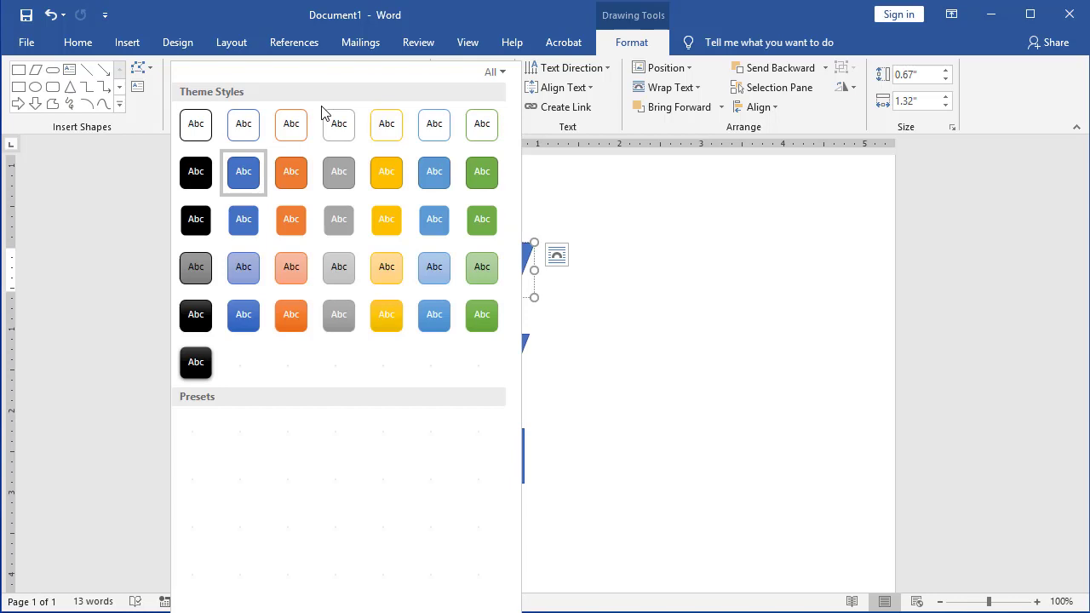
pyautogui.click(201, 132)
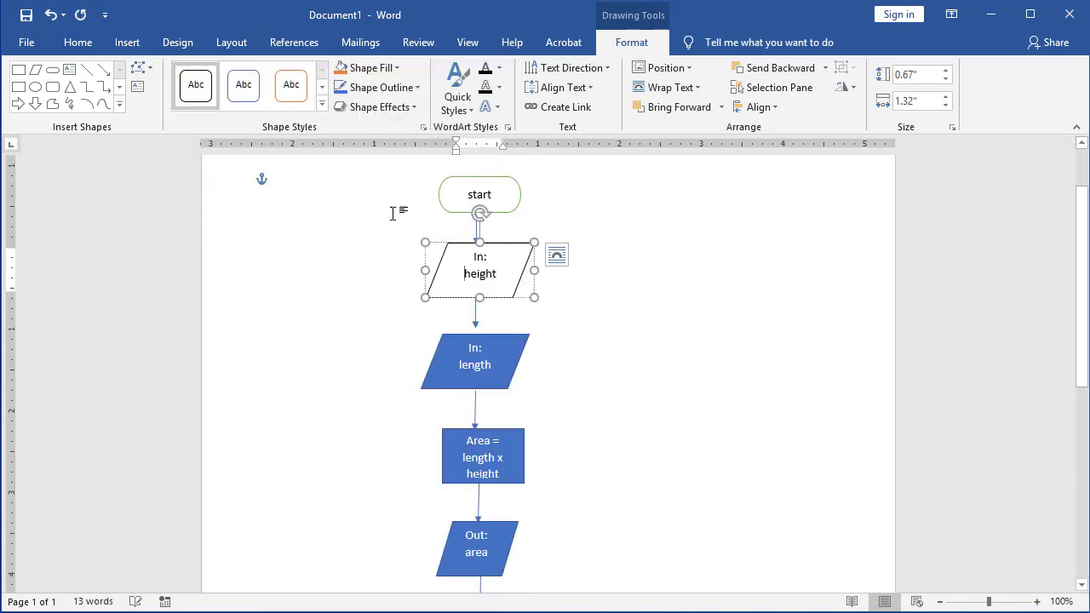
# Select the start, 'In: length', Area, 'Out: area' and Stop shapes together.
pyautogui.click(464, 207)
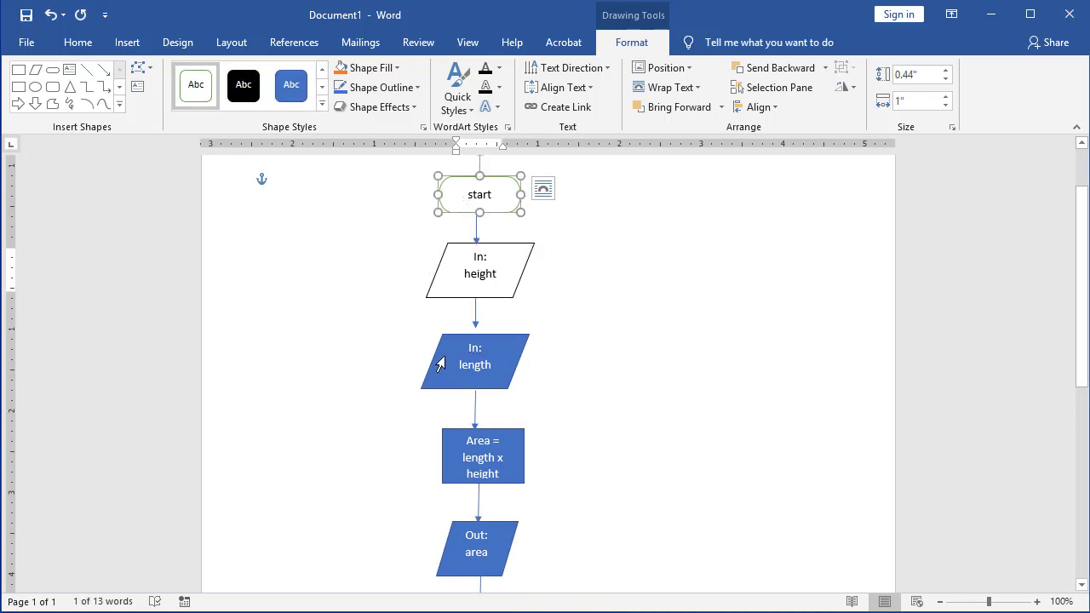
pyautogui.click(440, 365)
pyautogui.keyDown('shift'); pyautogui.click(446, 440); pyautogui.keyUp('shift')
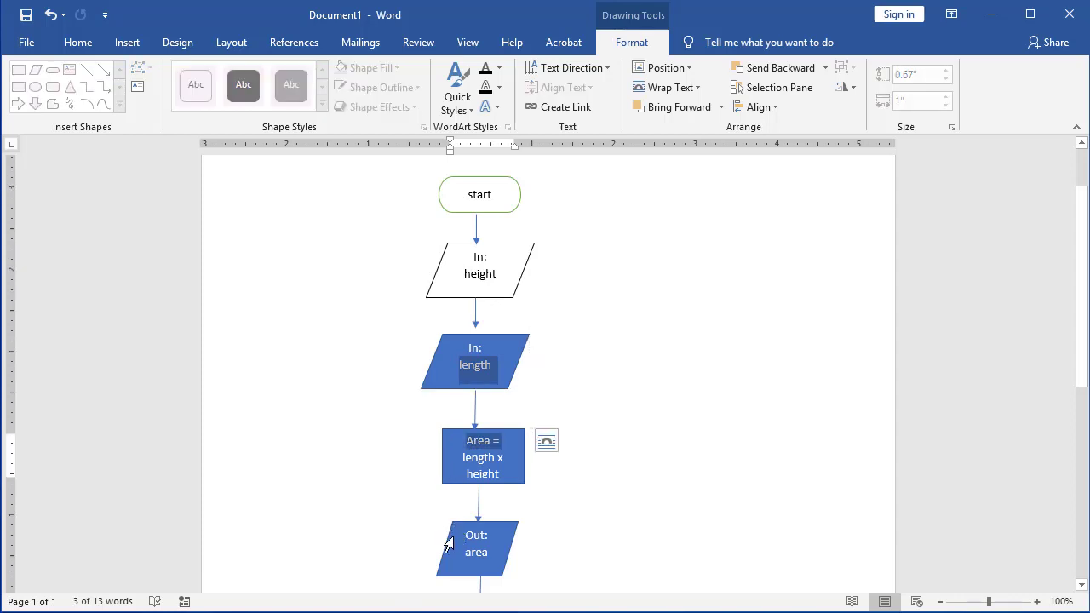
pyautogui.keyDown('shift'); pyautogui.click(448, 439); pyautogui.keyUp('shift')
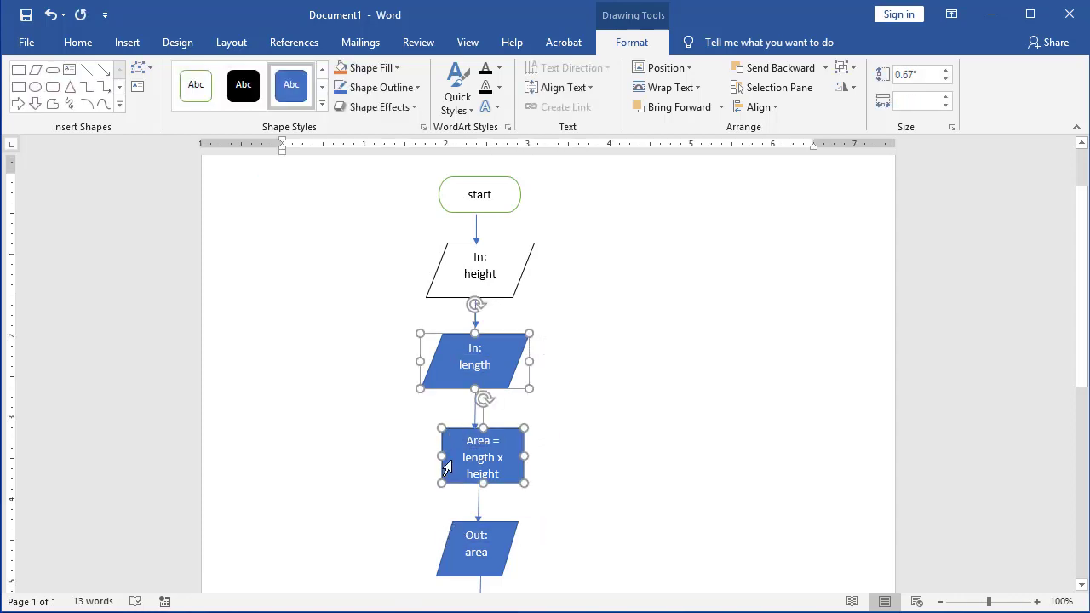
pyautogui.keyDown('shift'); pyautogui.click(461, 528); pyautogui.keyUp('shift')
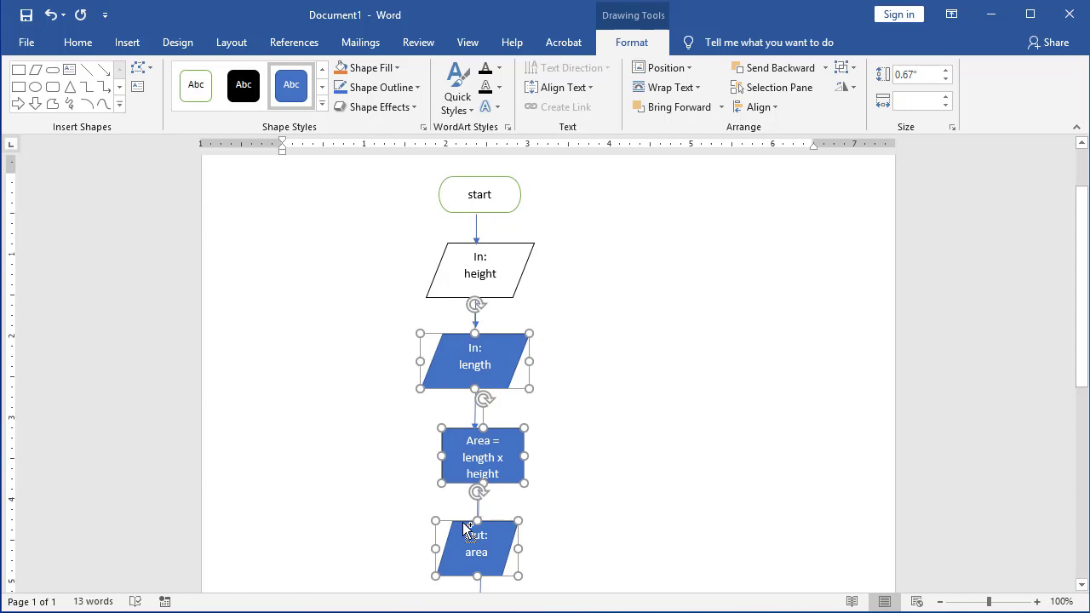
pyautogui.scroll(-2, 449, 498)
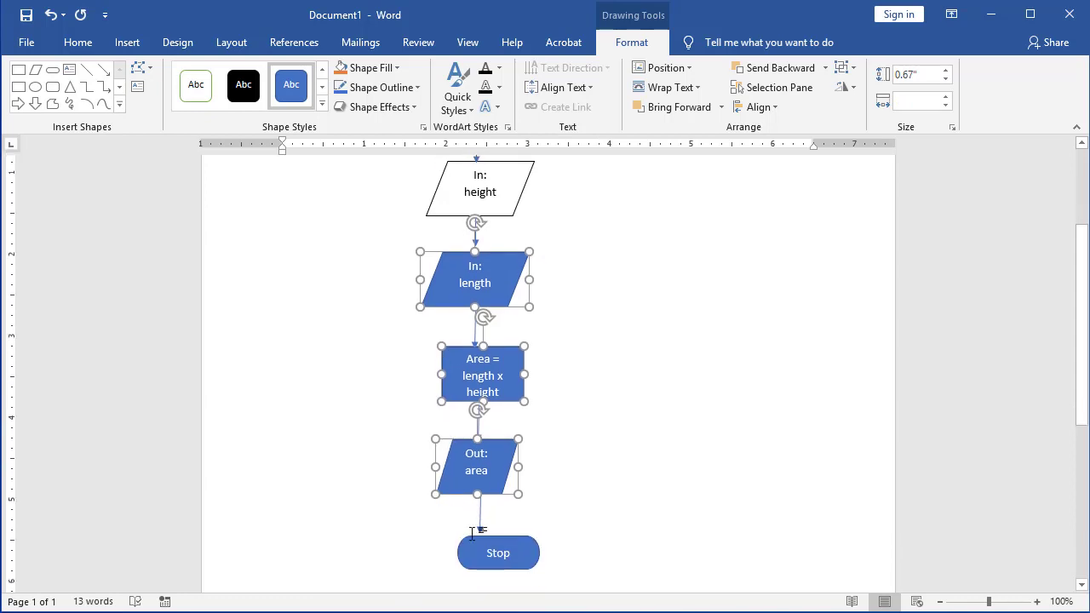
pyautogui.keyDown('shift'); pyautogui.click(476, 546); pyautogui.keyUp('shift')
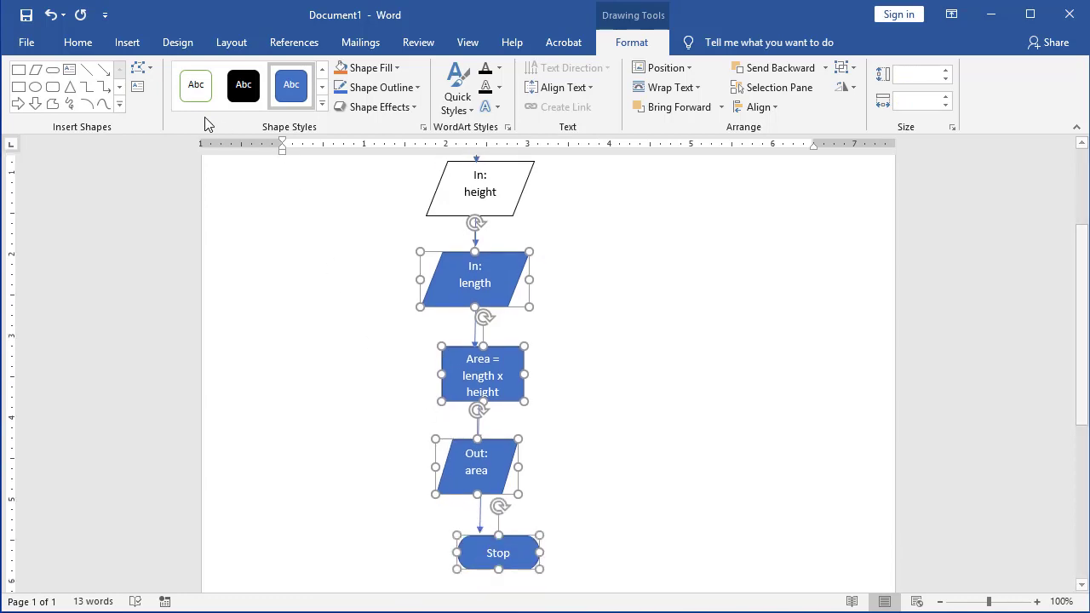
# Apply the white-fill, black-outline shape style preset to all the selected shapes.
pyautogui.click(322, 87)
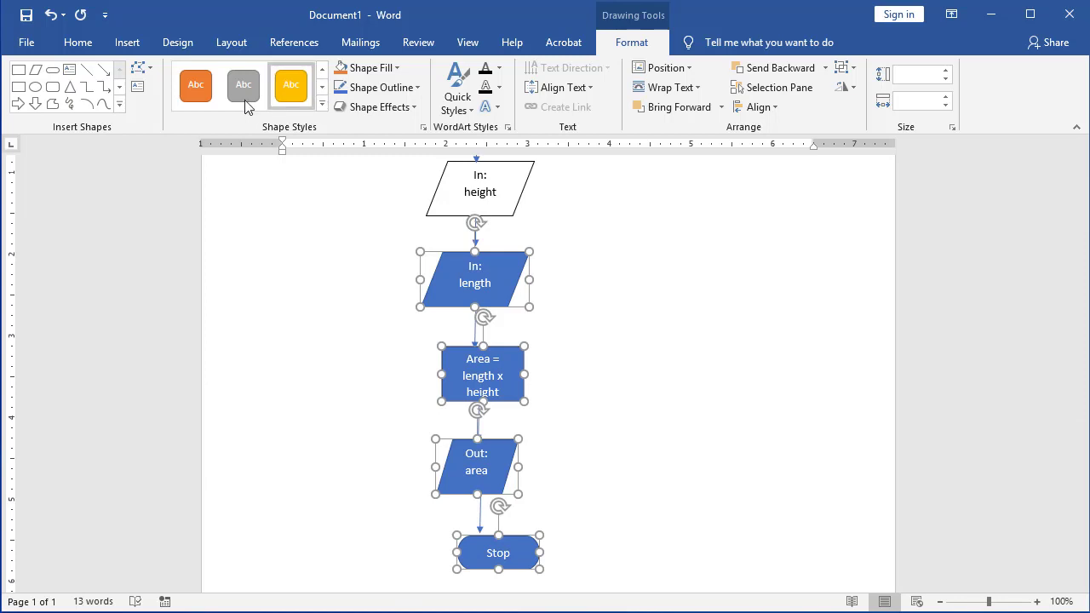
pyautogui.click(322, 104)
pyautogui.click(189, 125)
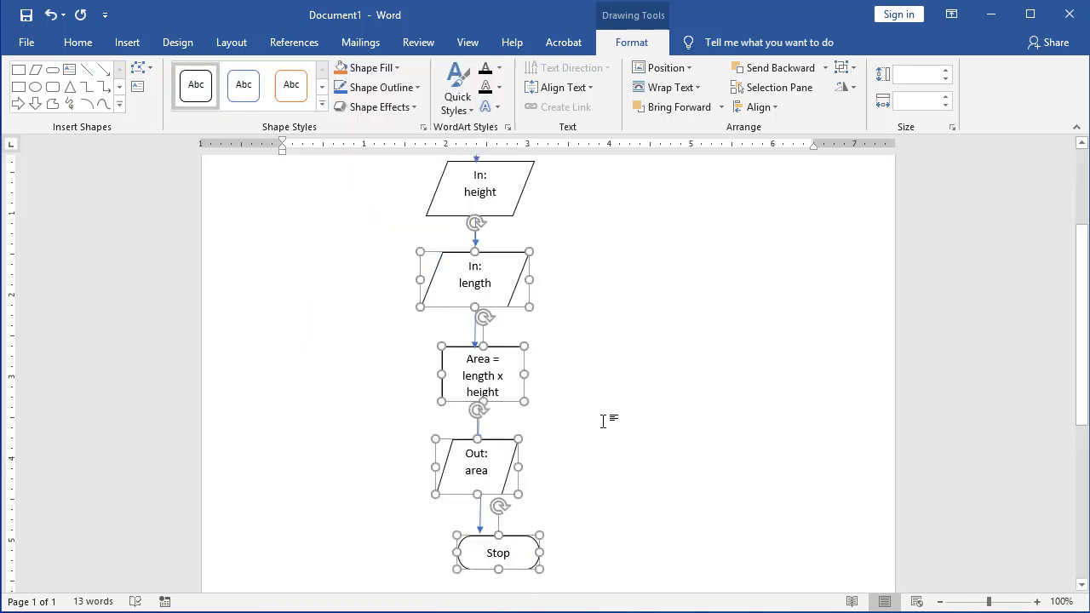
pyautogui.scroll(4, 603, 418)
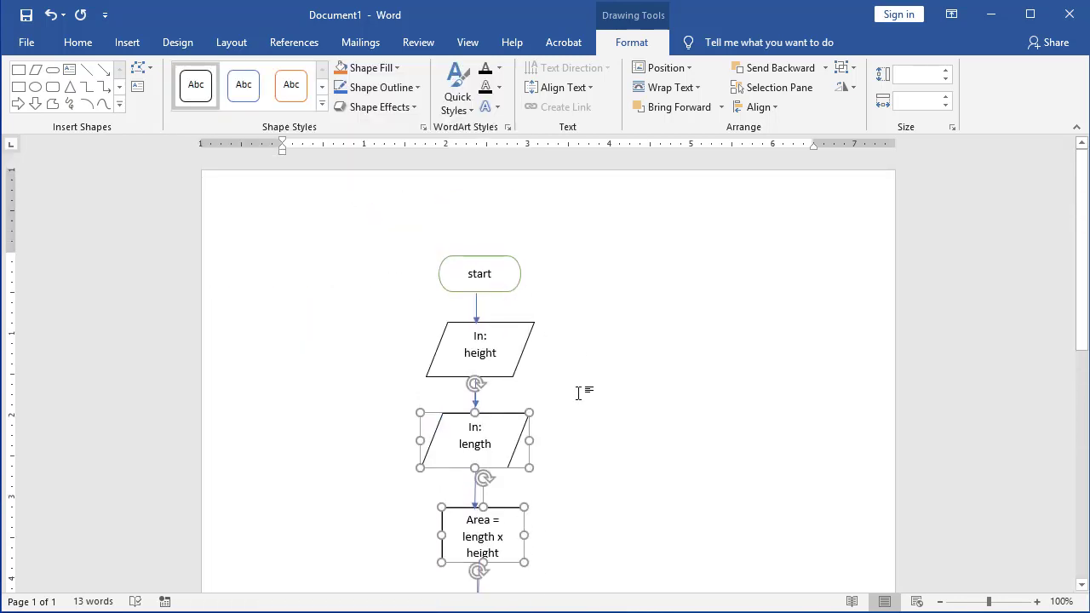
pyautogui.scroll(-5, 576, 400)
pyautogui.scroll(3, 577, 409)
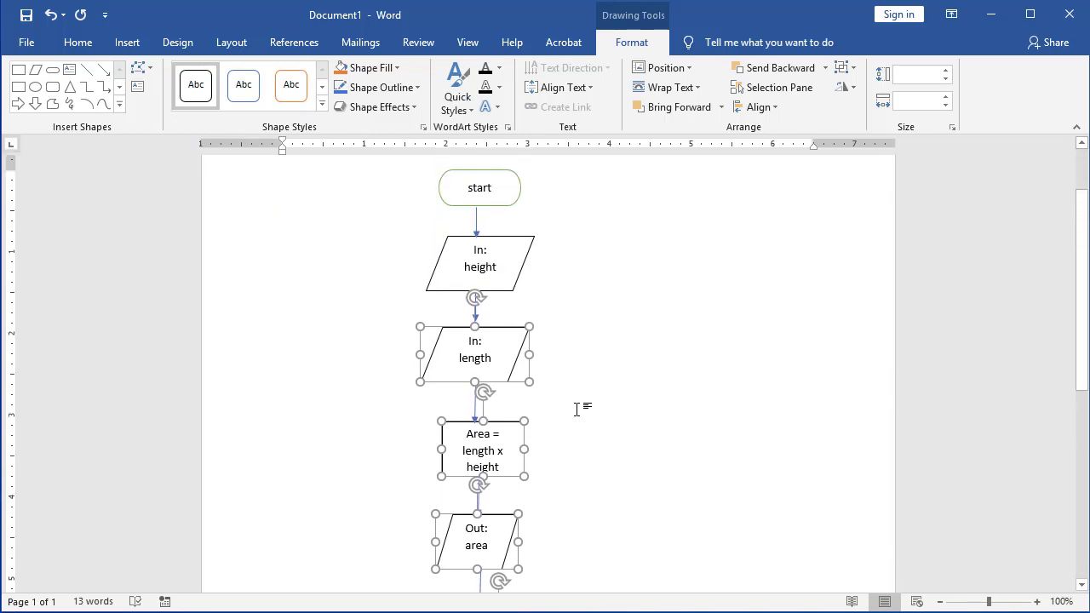
# Give the start terminator the black outline shape style.
pyautogui.click(491, 212)
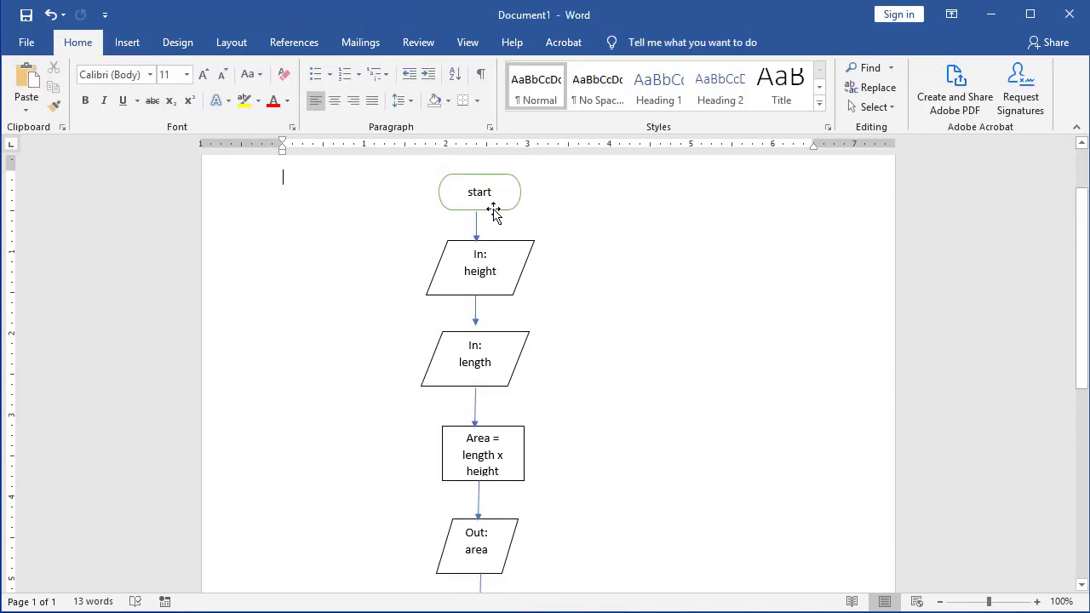
pyautogui.click(499, 211)
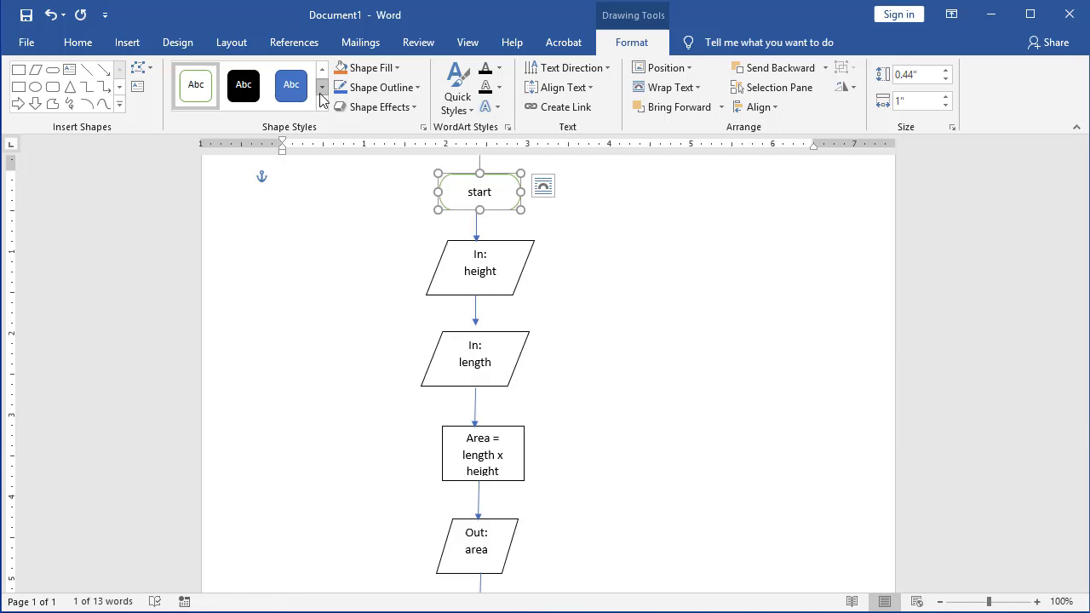
pyautogui.click(322, 103)
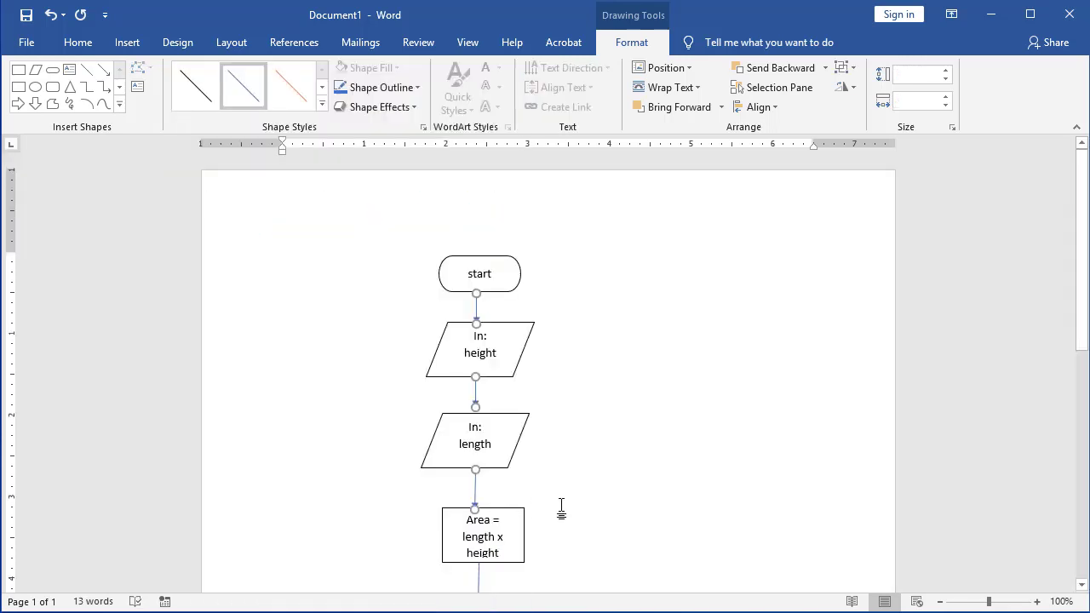
# Apply the black arrow line style to all the selected connectors.
pyautogui.scroll(-3, 561, 508)
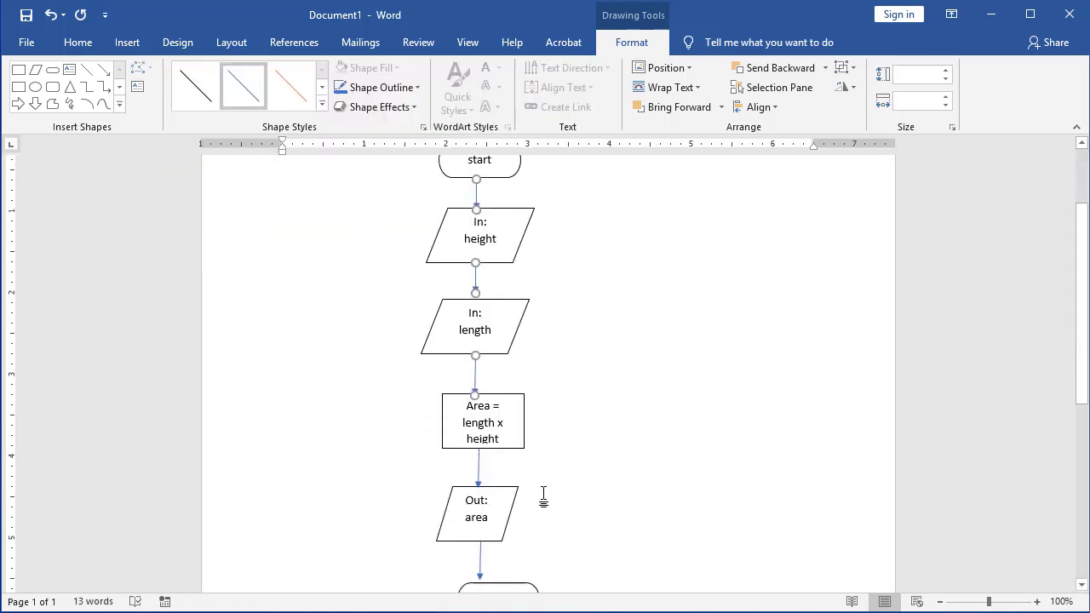
pyautogui.keyDown('shift'); pyautogui.click(480, 556); pyautogui.keyUp('shift')
pyautogui.scroll(-3, 637, 492)
pyautogui.scroll(5, 329, 304)
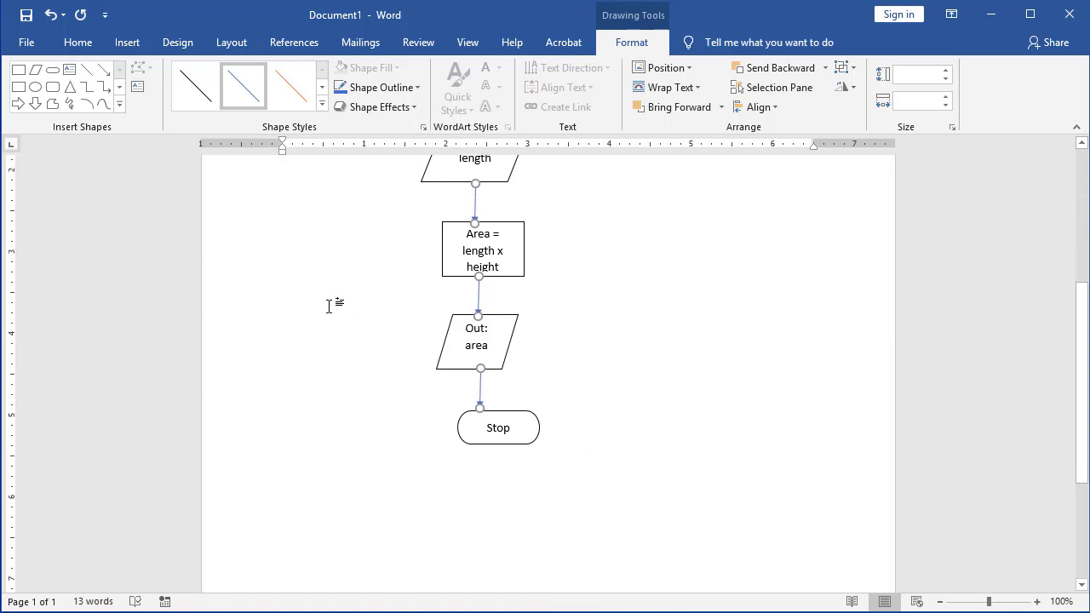
pyautogui.click(210, 97)
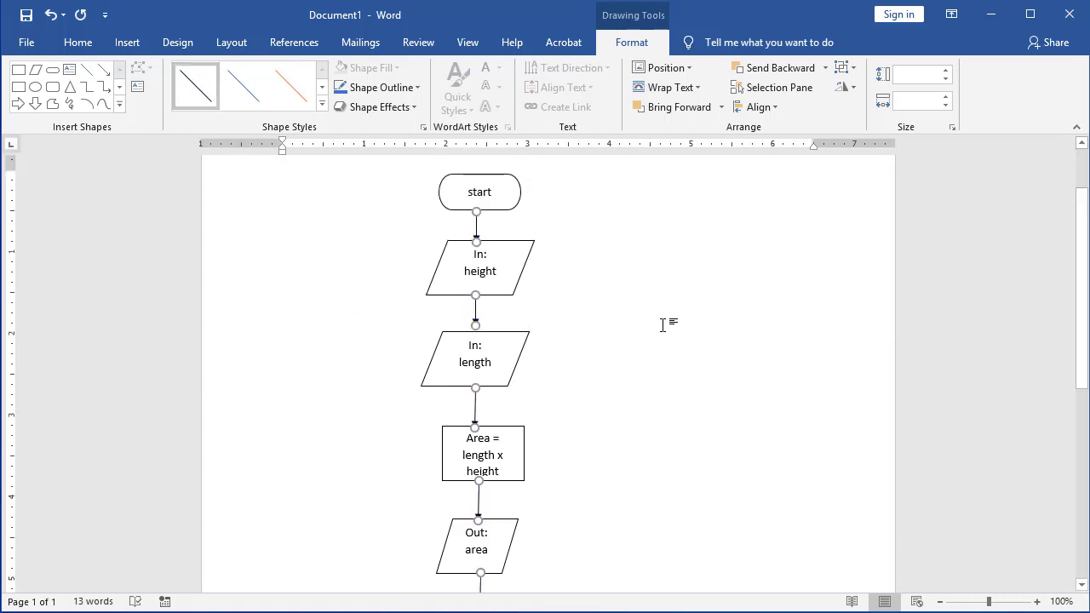
pyautogui.click(683, 400)
pyautogui.scroll(-3, 681, 400)
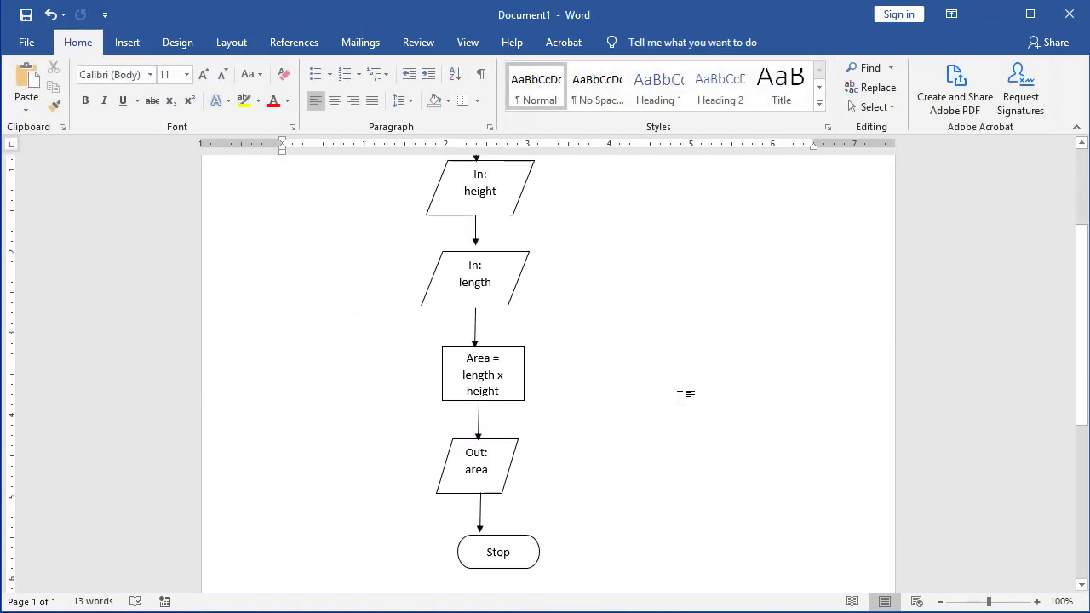
# Select every shape through the Stop terminator and apply Align Center to stack them vertically.
pyautogui.scroll(3, 681, 398)
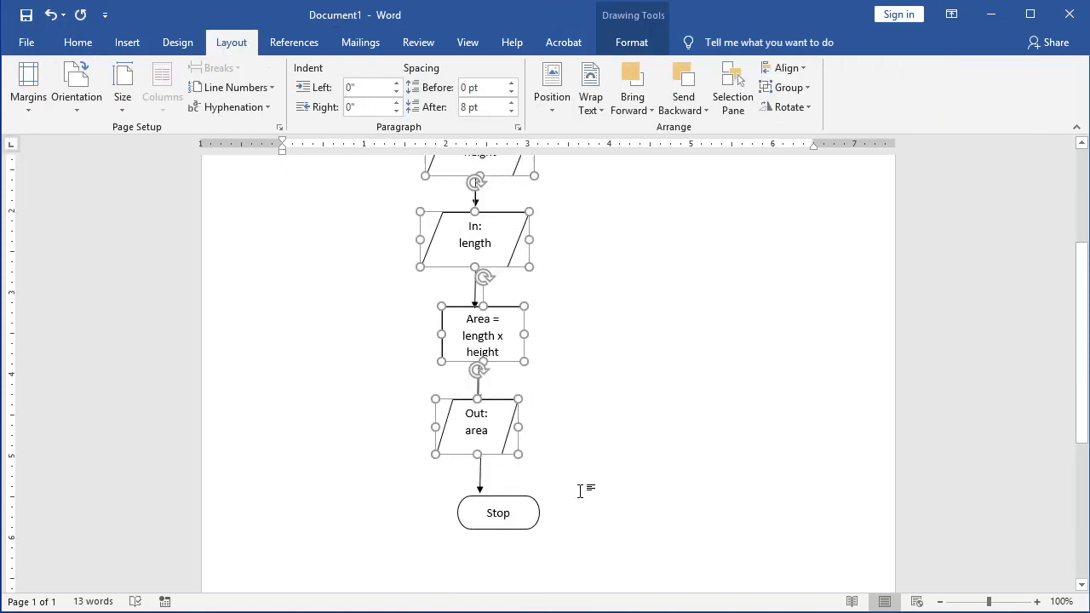
pyautogui.keyDown('shift'); pyautogui.click(498, 513); pyautogui.keyUp('shift')
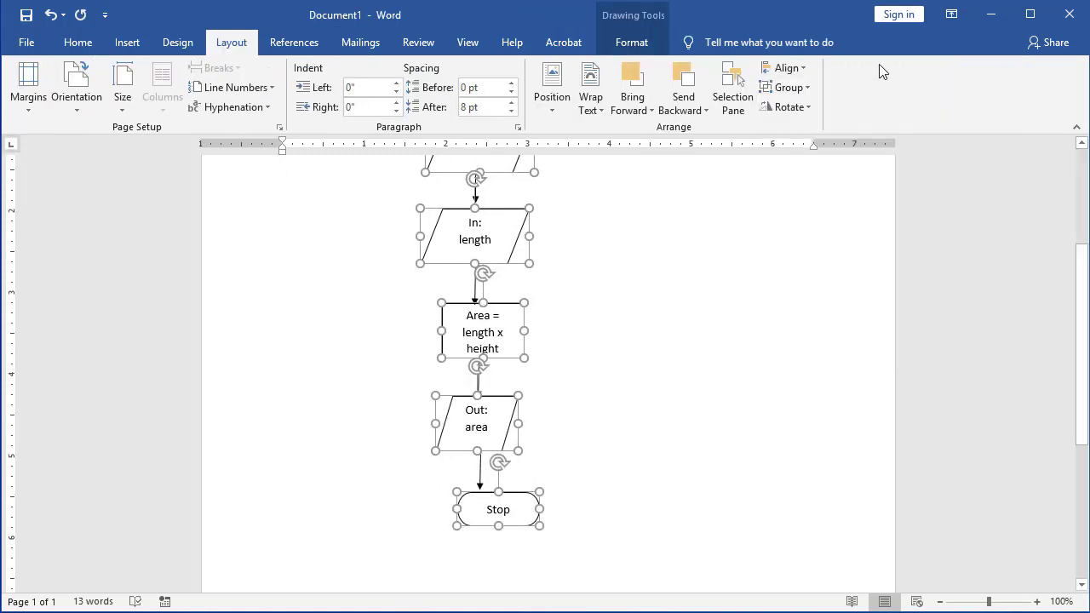
pyautogui.scroll(3, 783, 263)
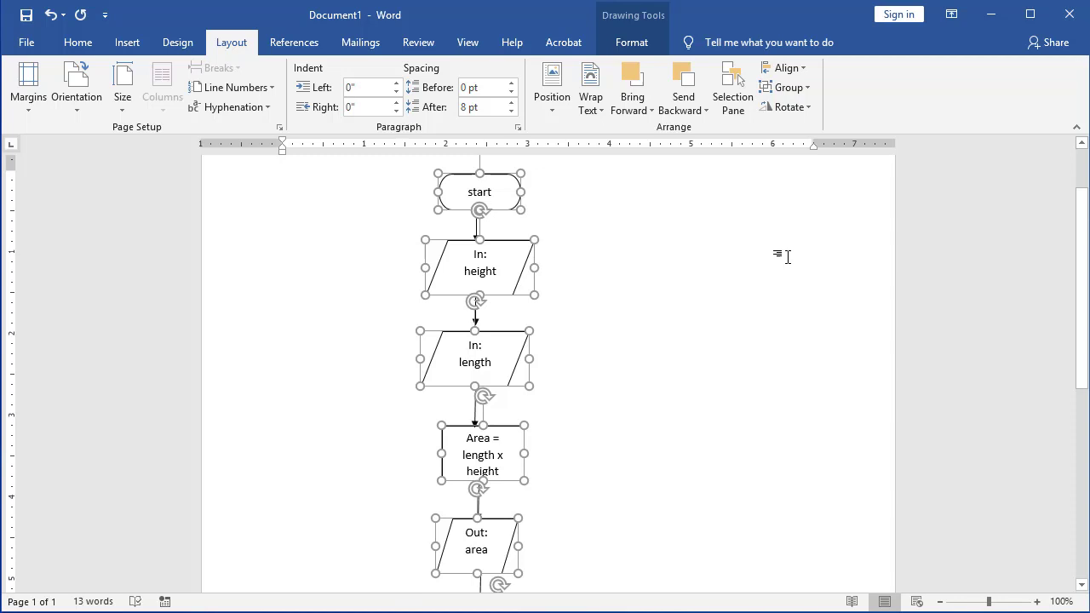
pyautogui.click(802, 70)
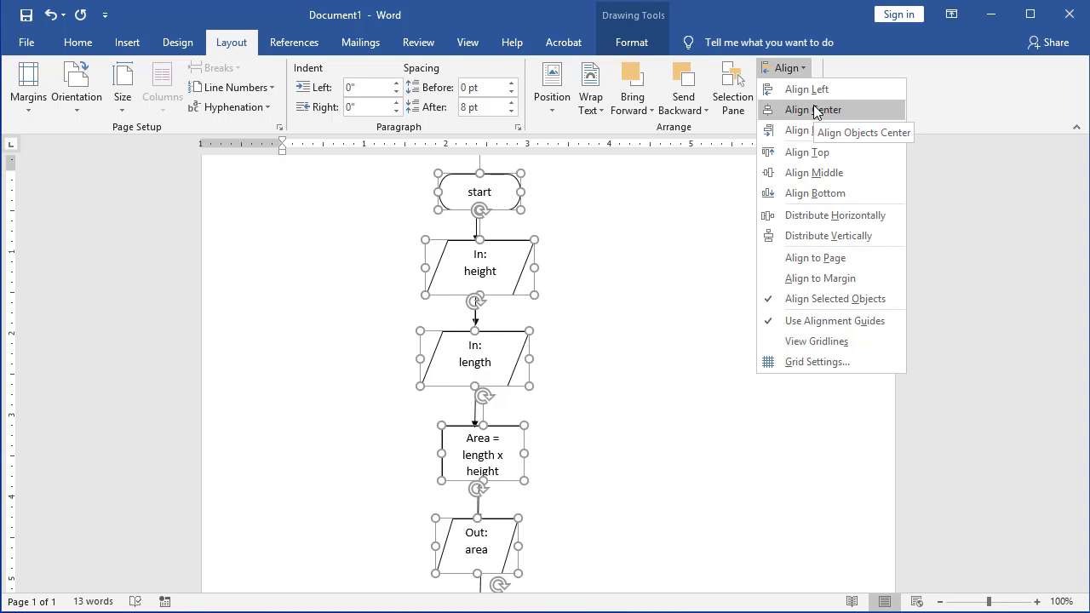
pyautogui.click(813, 107)
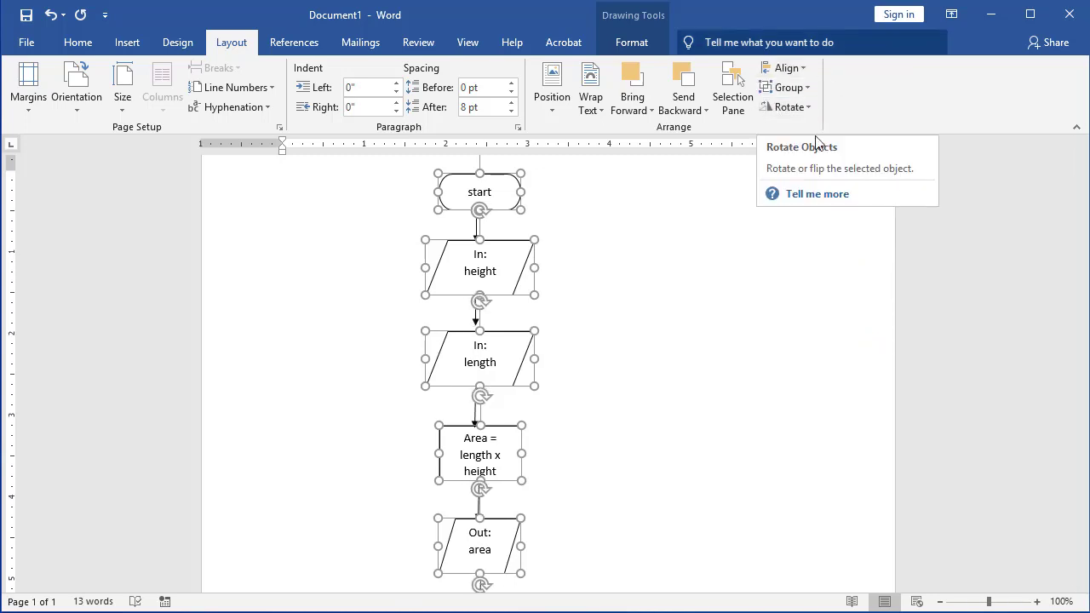
pyautogui.click(710, 270)
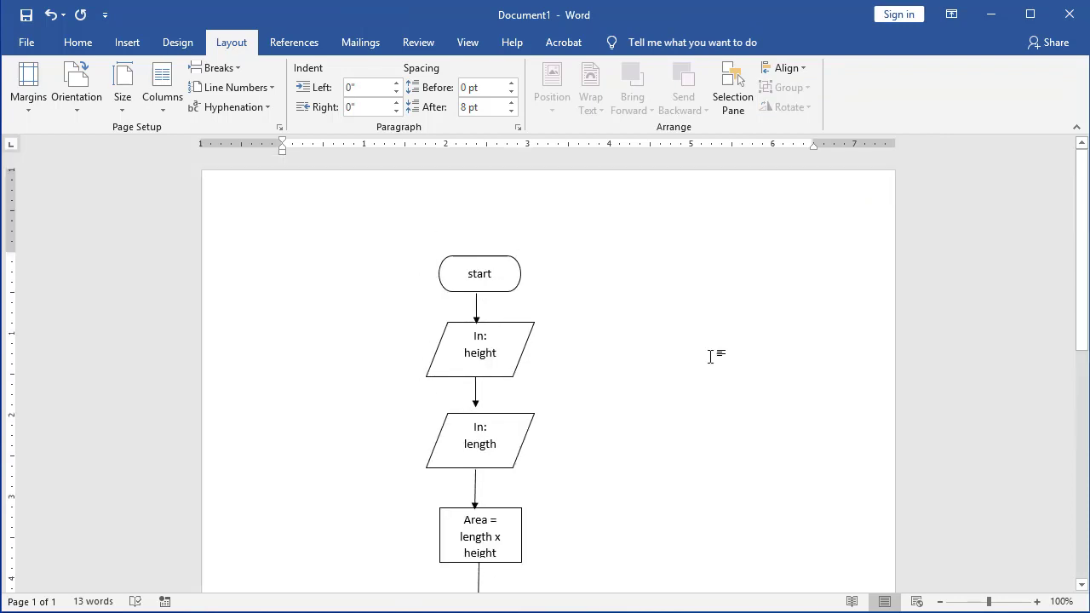
pyautogui.scroll(-1, 710, 356)
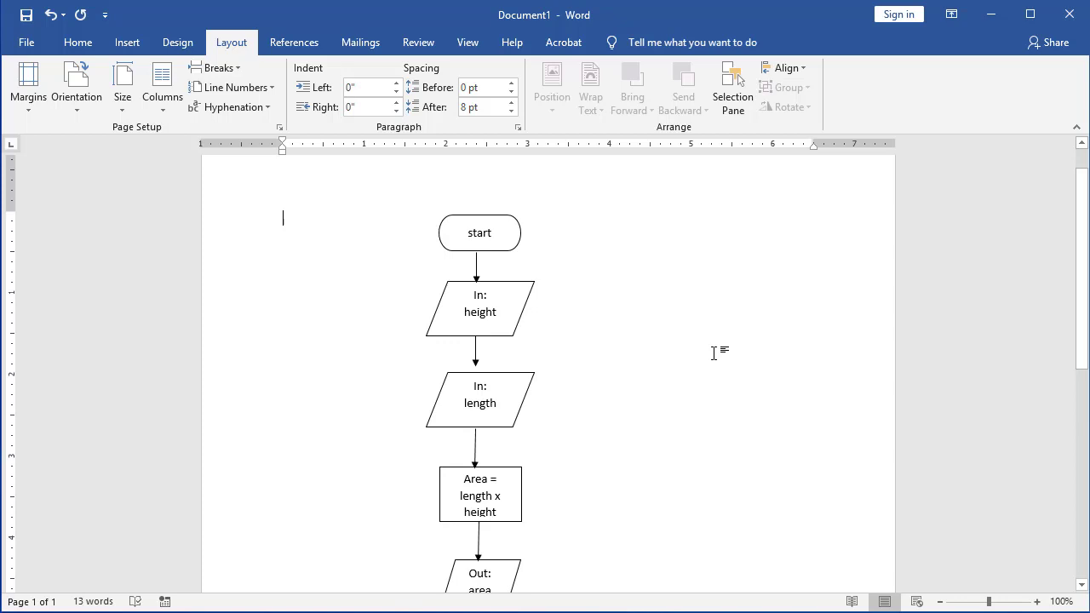
pyautogui.scroll(-2, 713, 353)
pyautogui.scroll(-2, 713, 346)
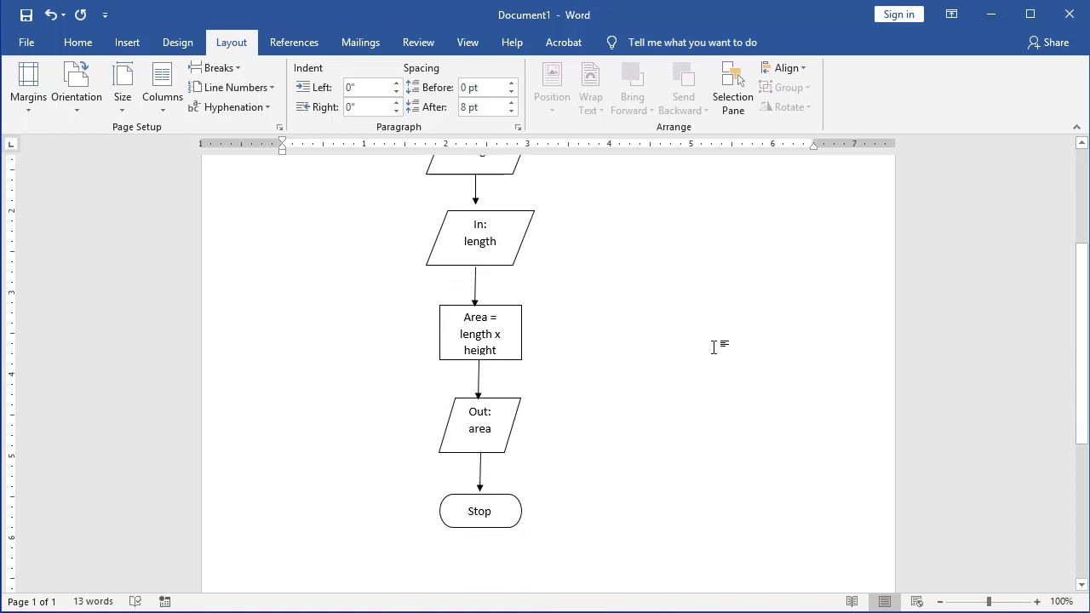